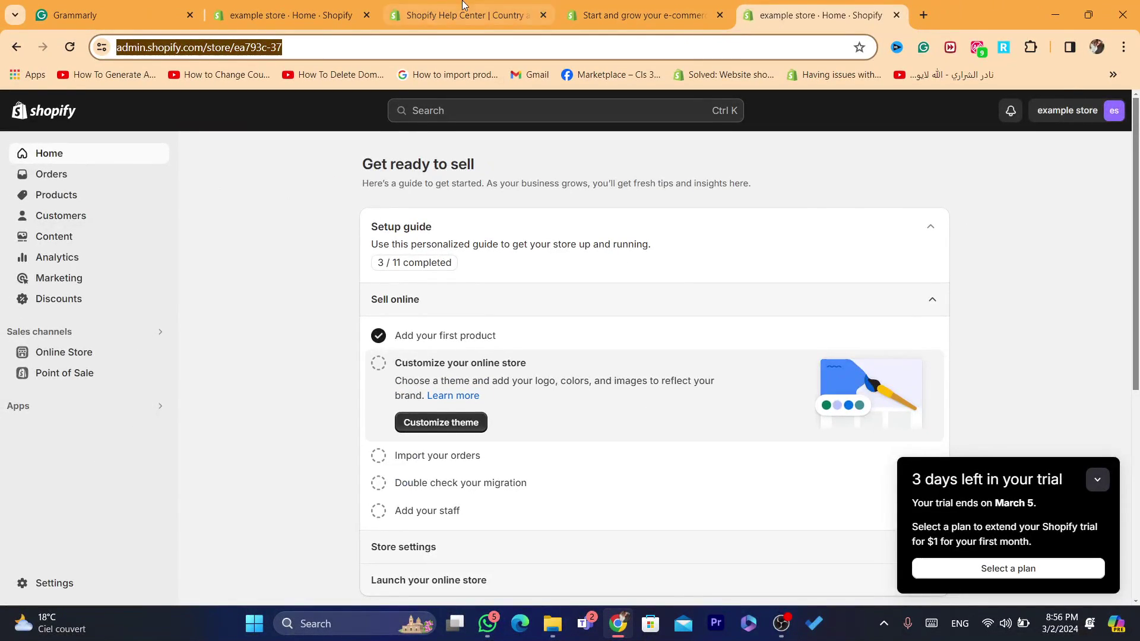
- Review the Shopify Help Center's list of supported countries and regions for Shopify Payments with the POS app
click(194, 3)
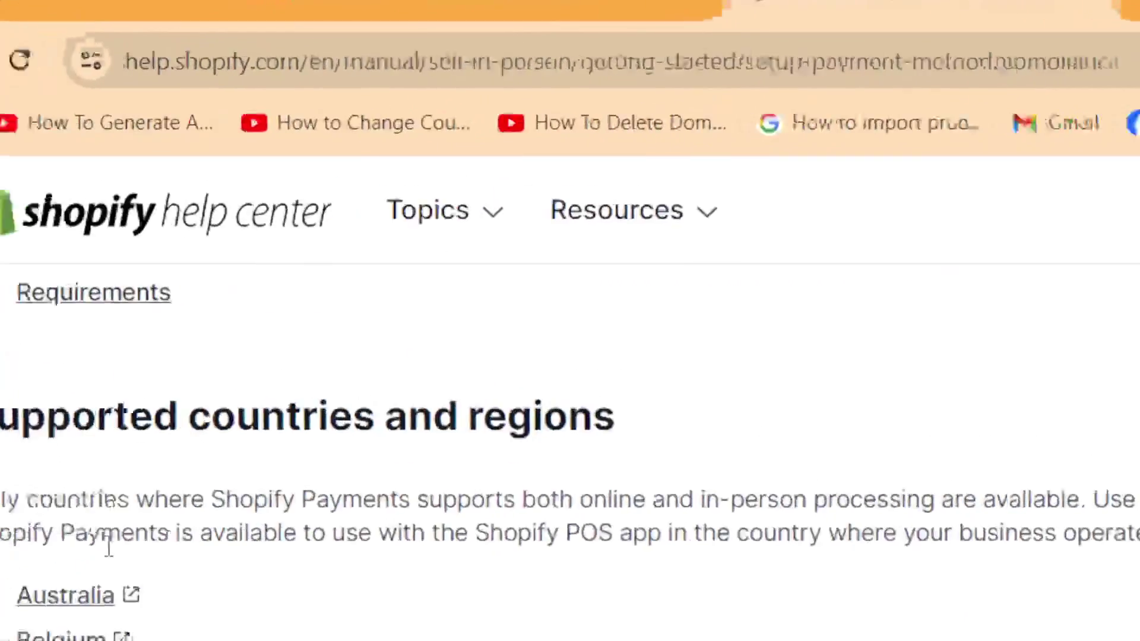
drag(101, 558, 287, 640)
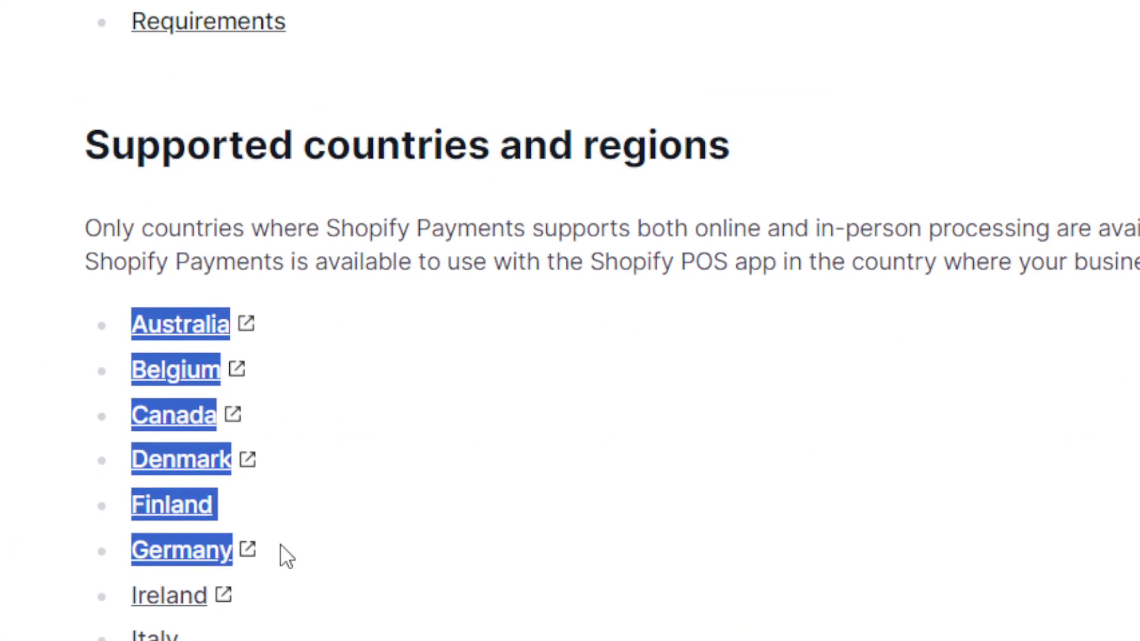
drag(127, 324, 223, 326)
click(173, 227)
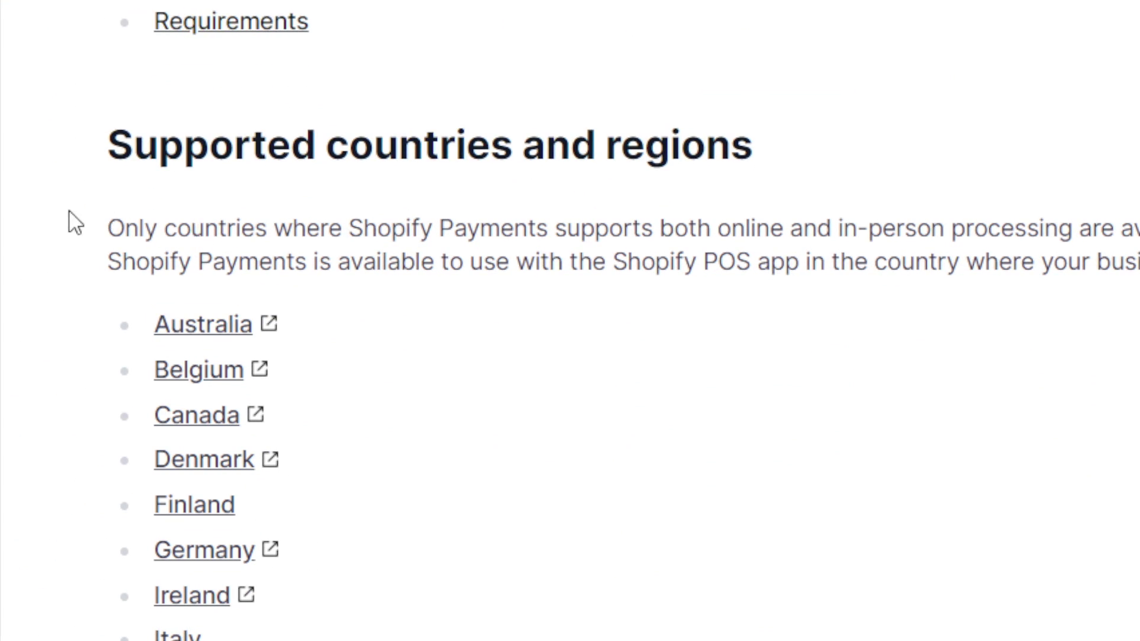
drag(105, 143, 757, 211)
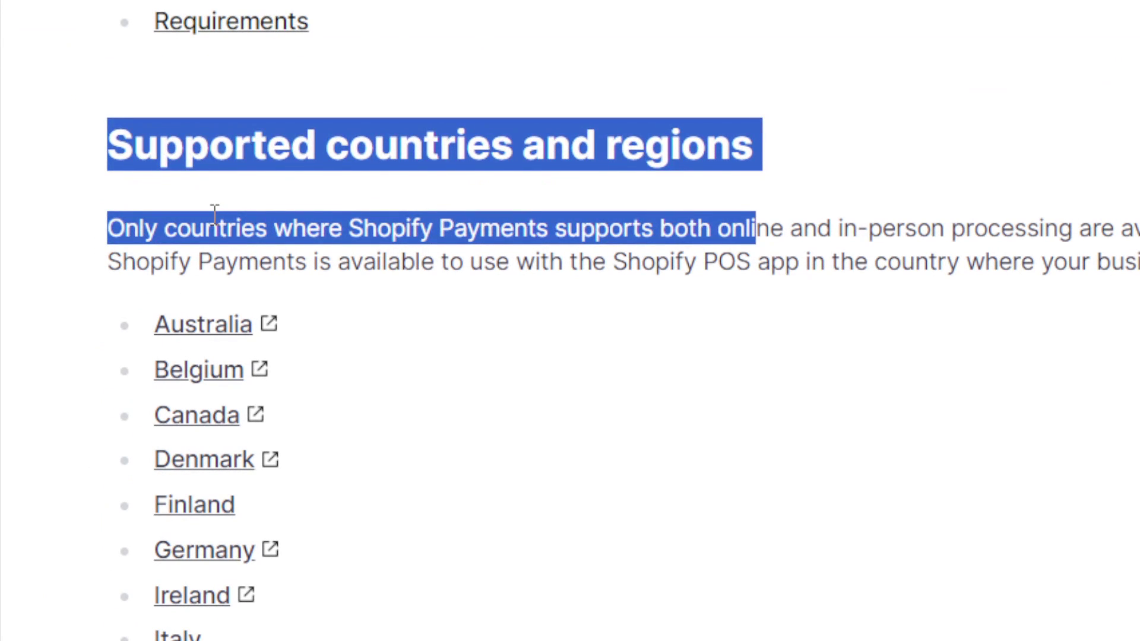
click(215, 213)
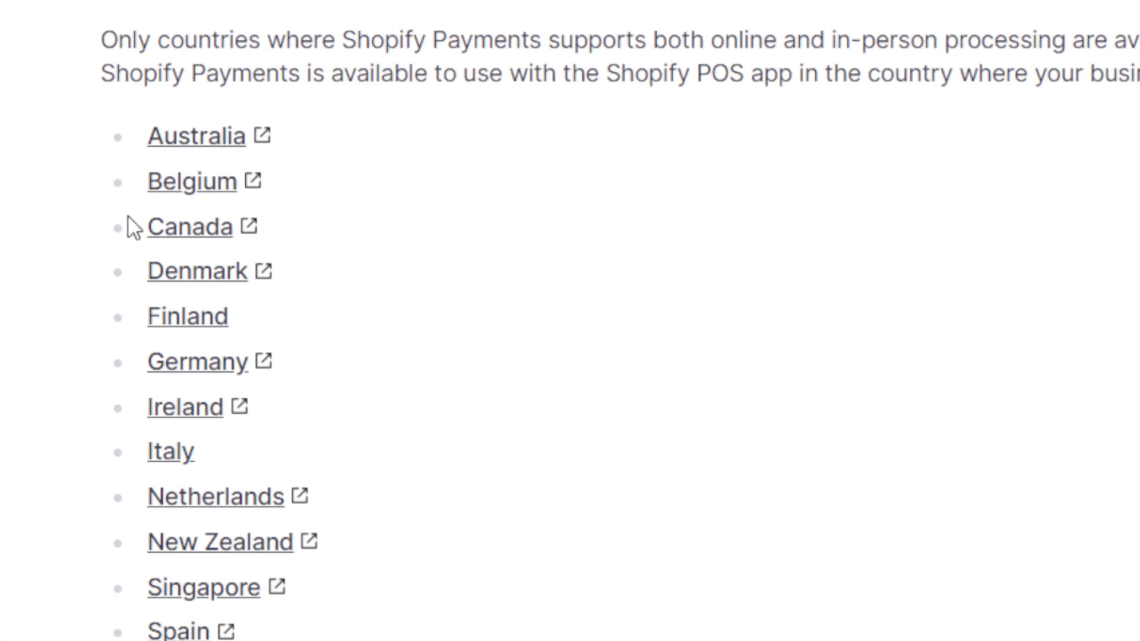
drag(101, 114, 374, 558)
- Return to the example store's admin and open its settings
click(678, 6)
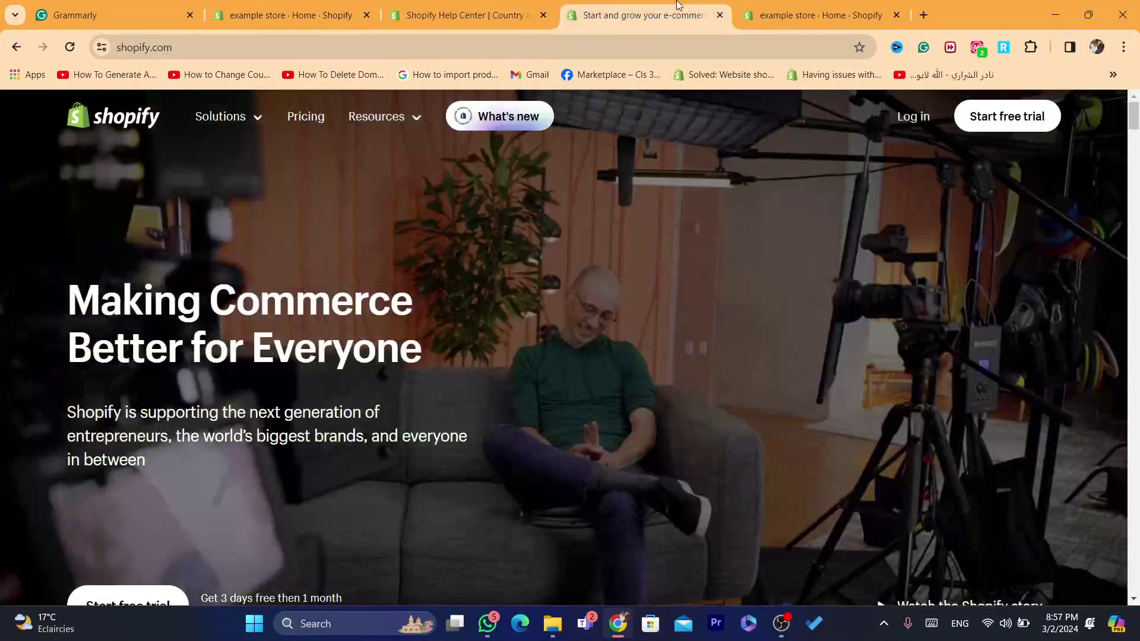
click(857, 6)
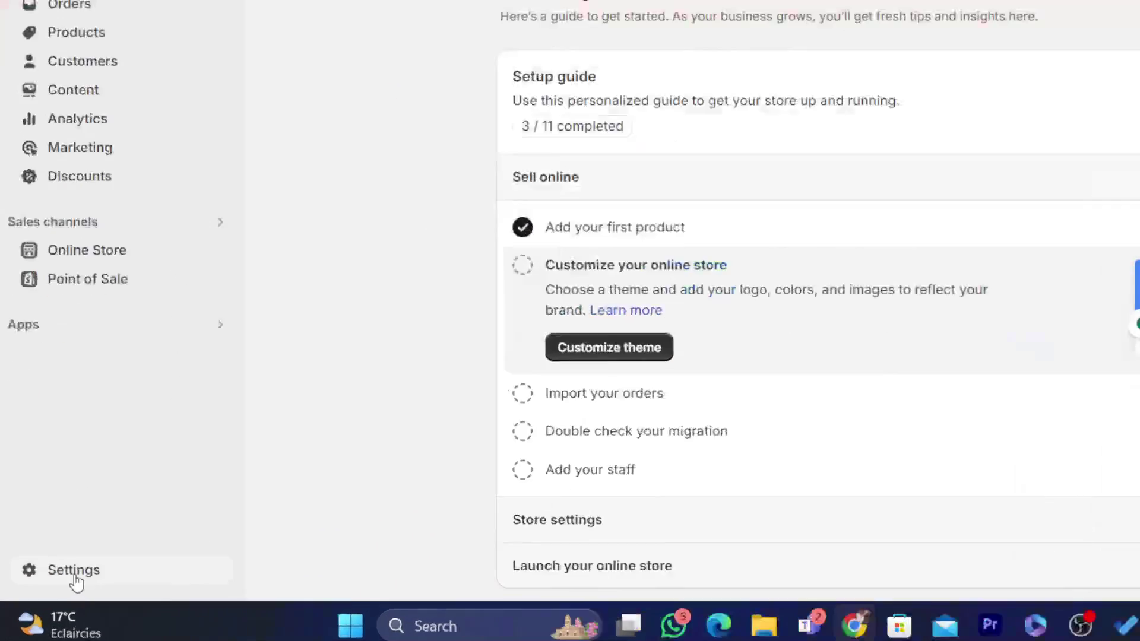
click(56, 585)
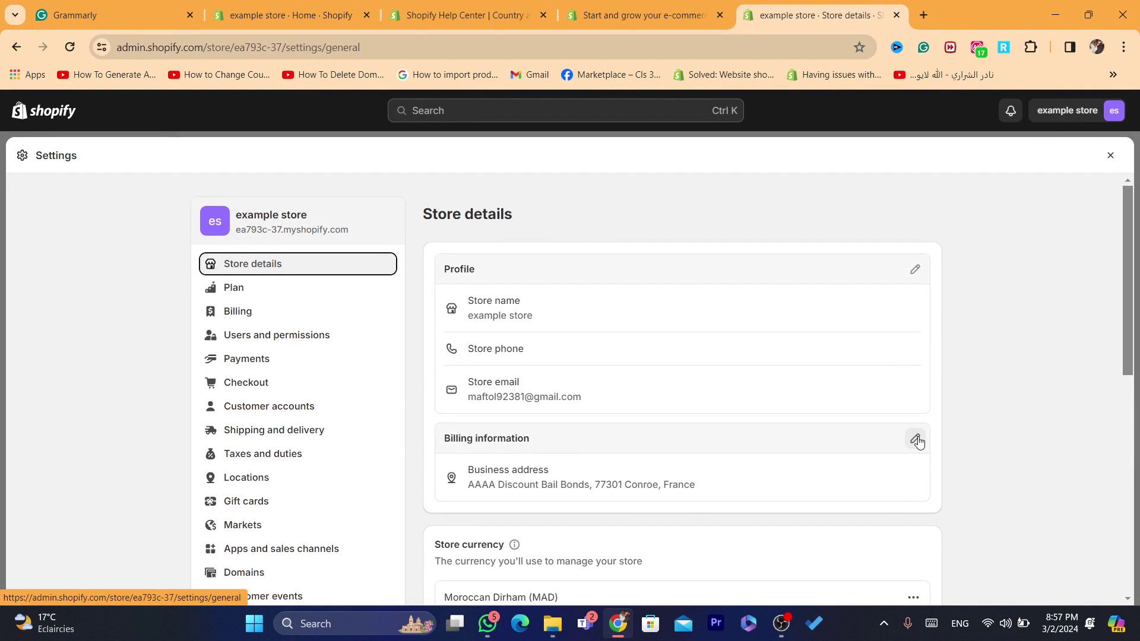
click(915, 440)
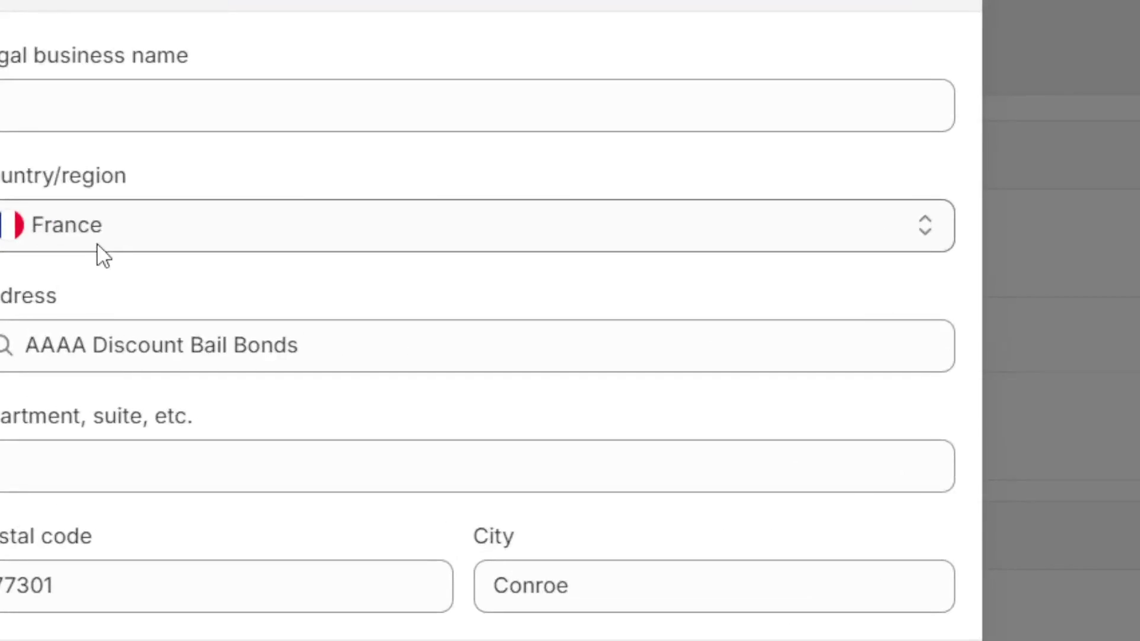
click(97, 244)
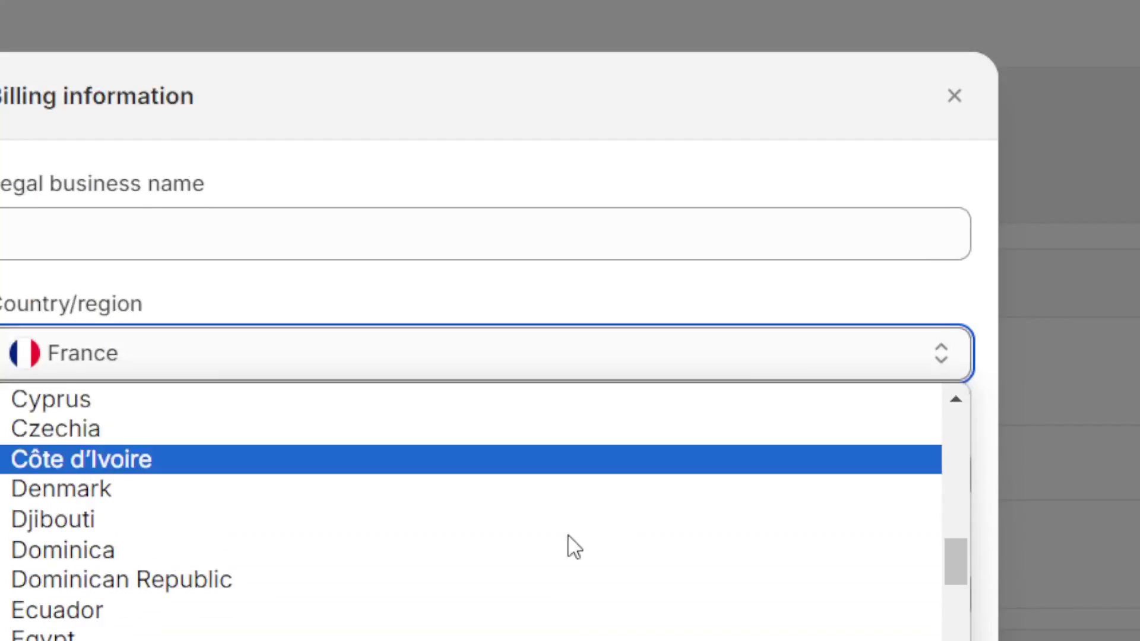
drag(952, 567, 957, 640)
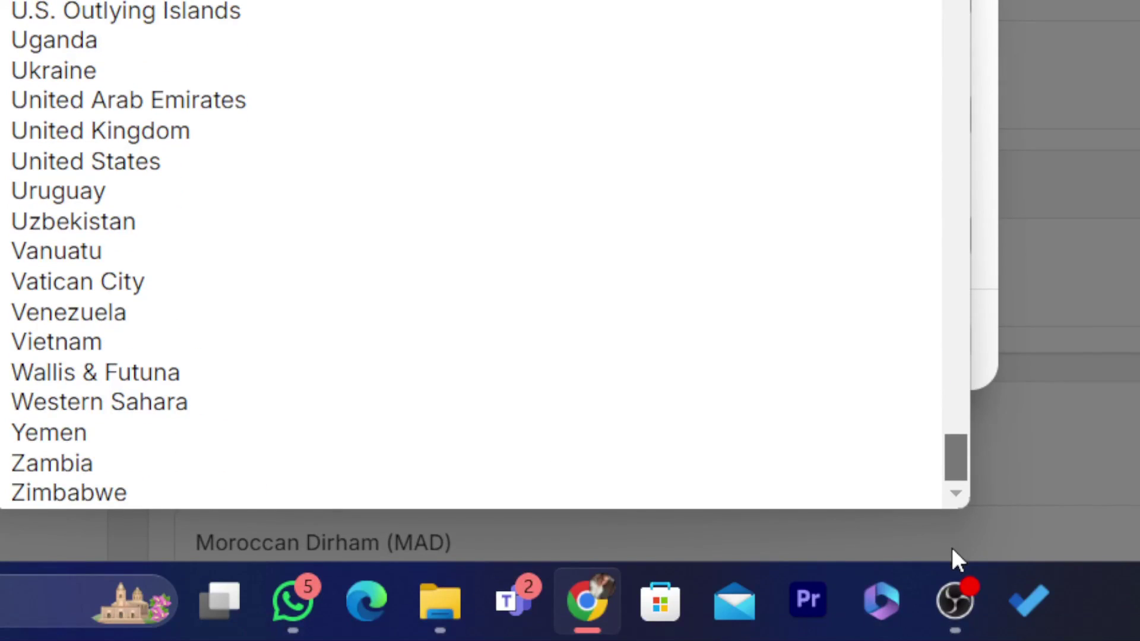
click(202, 161)
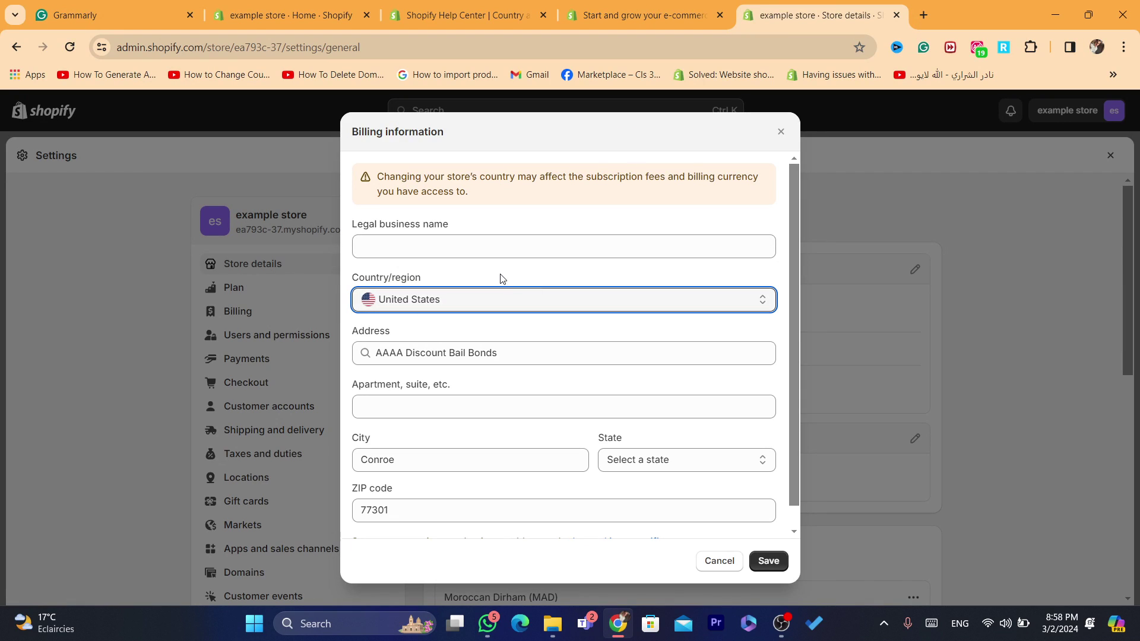
triple_click(493, 179)
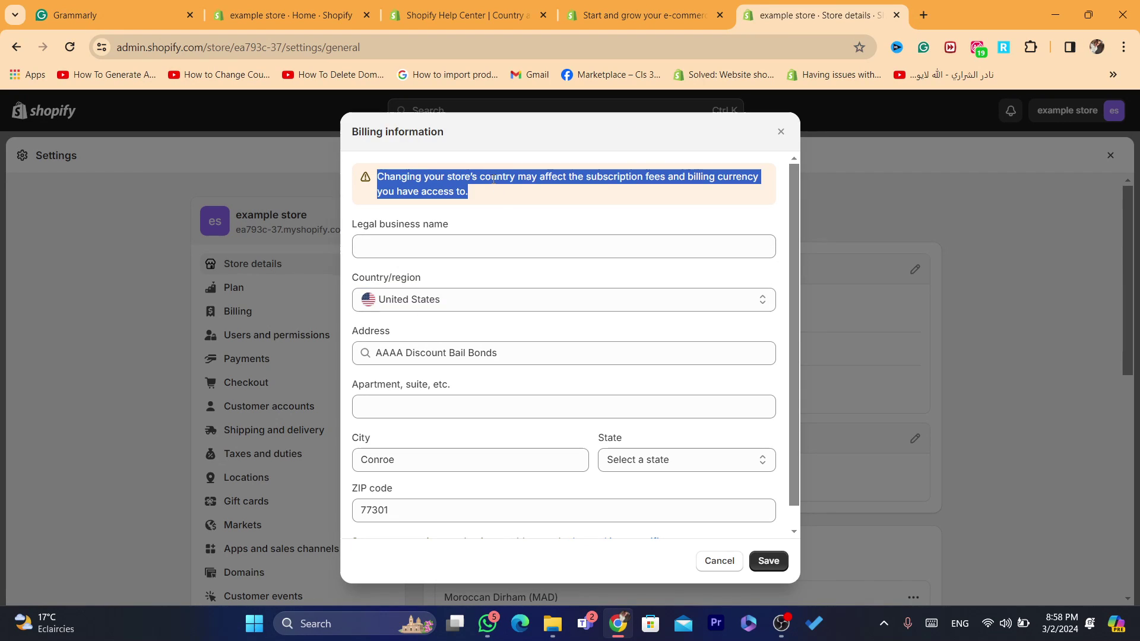
click(467, 186)
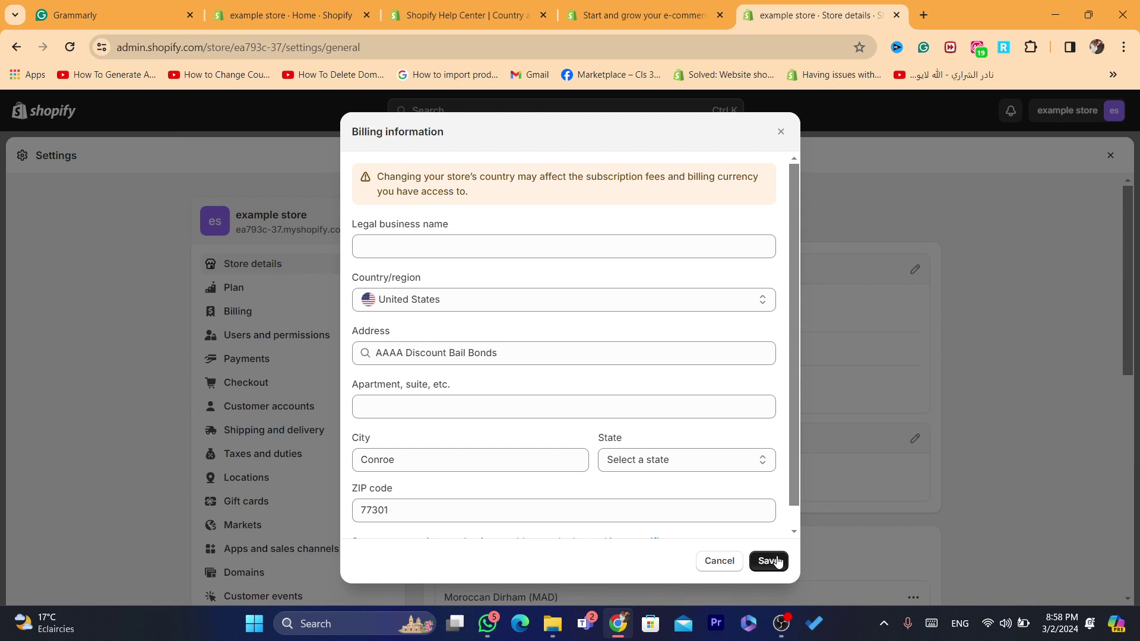
click(853, 243)
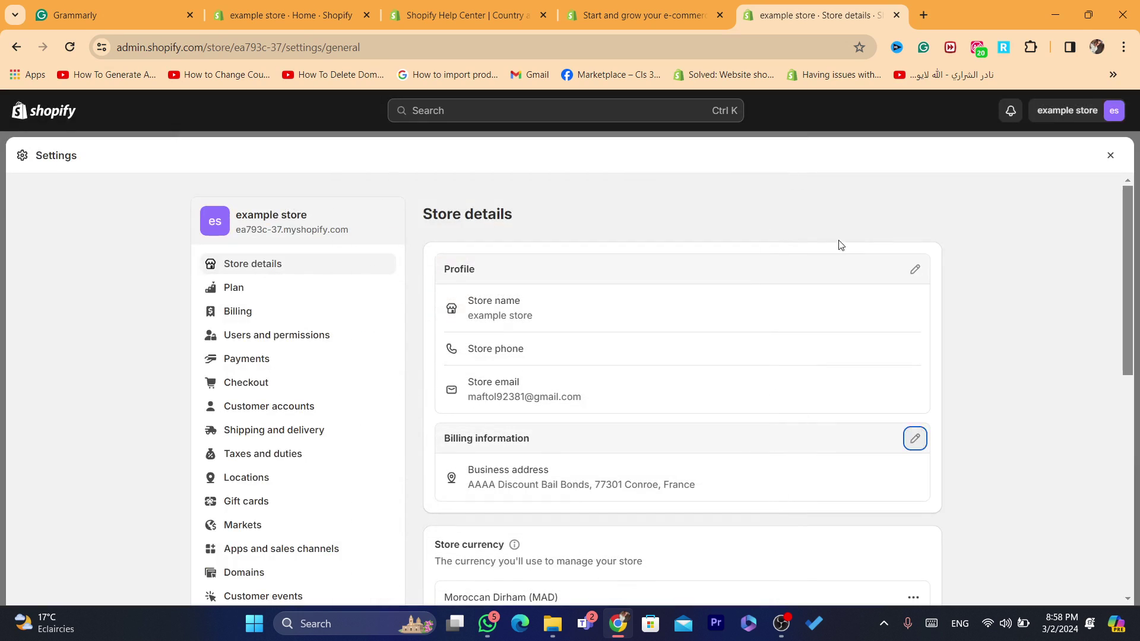
- Change the country/region in the store's billing information to Morocco, save it and close the settings
click(913, 448)
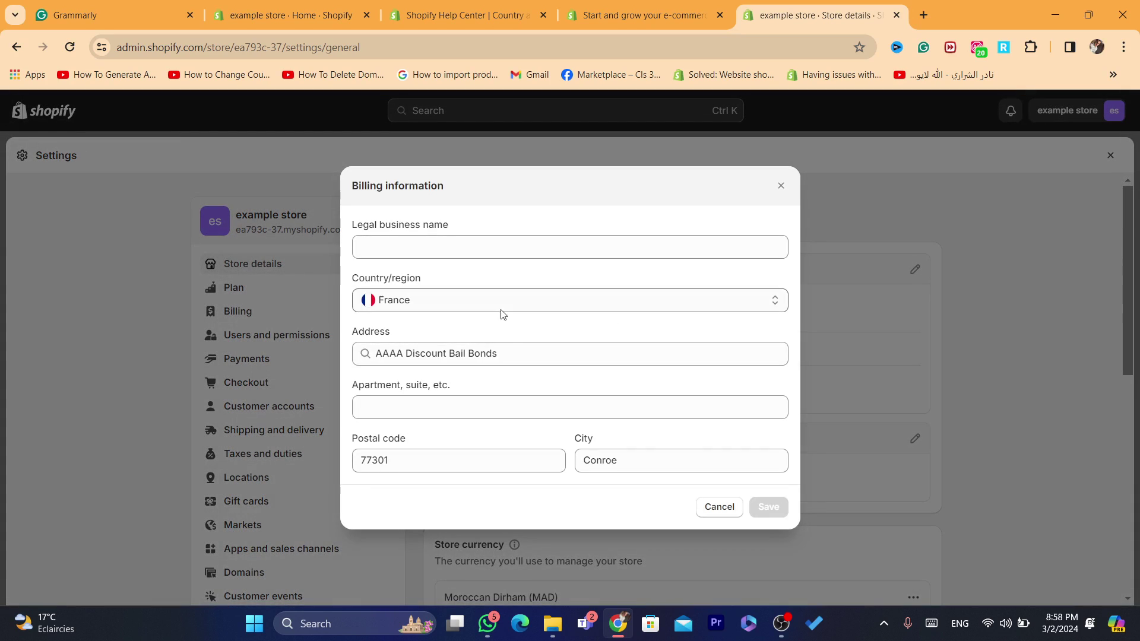
click(397, 302)
text(mor)
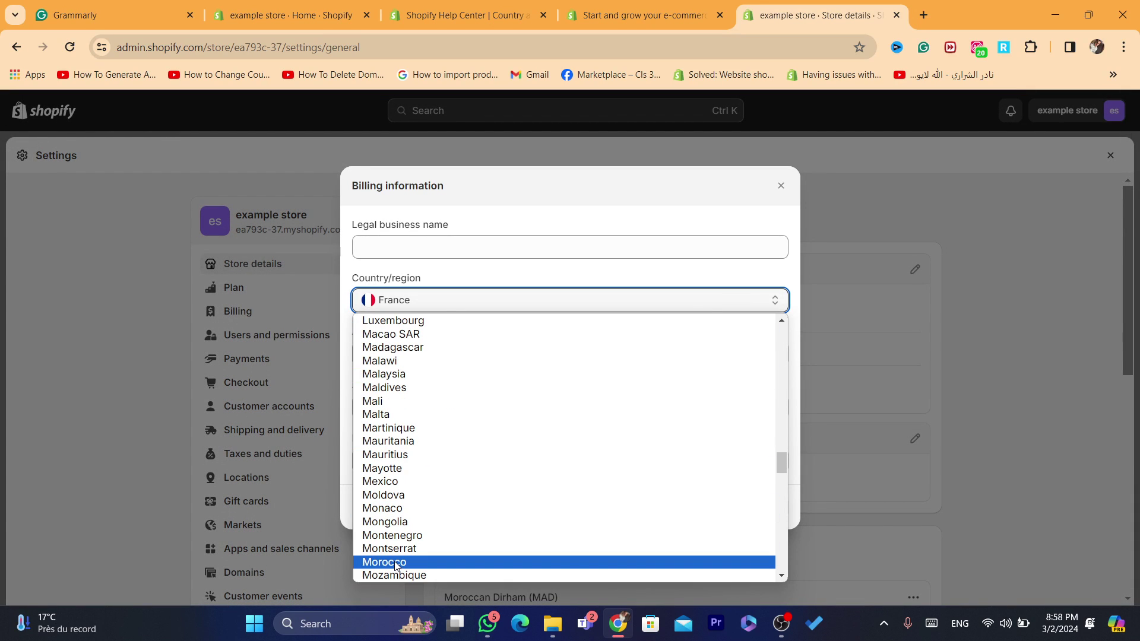
click(394, 561)
click(769, 547)
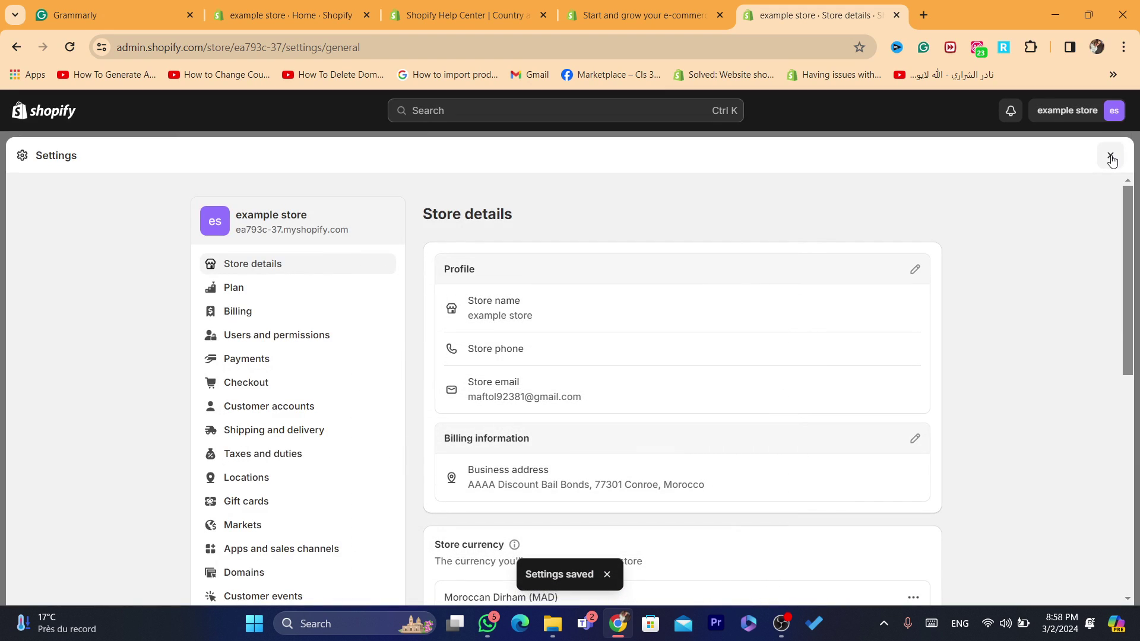
click(1111, 155)
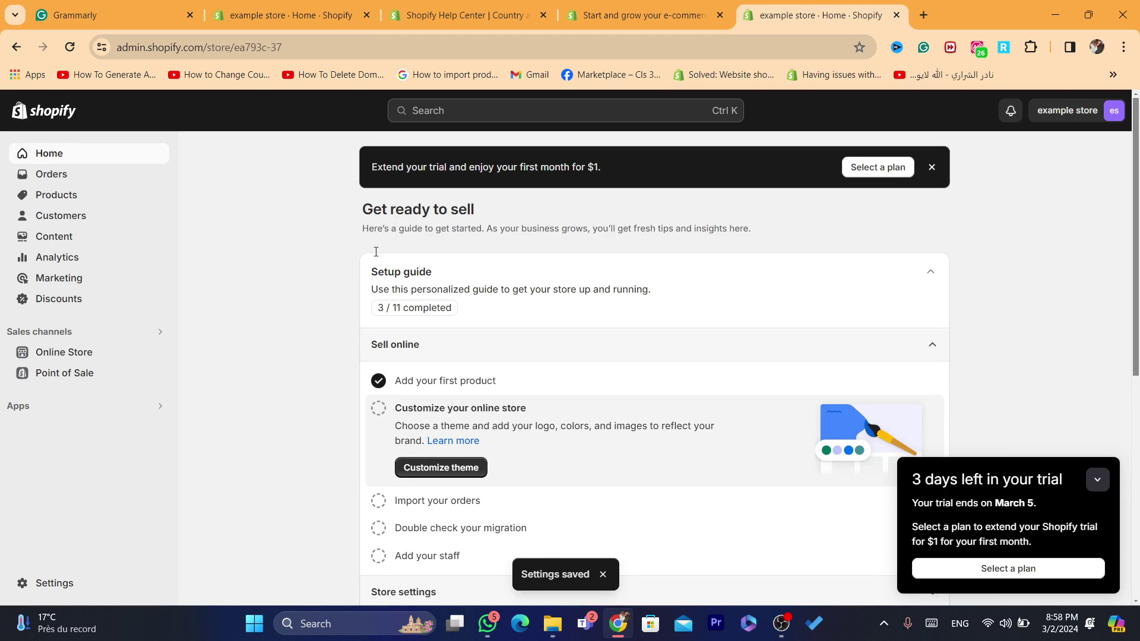
- Open the payment settings of the store, declining Sticky Keys
click(72, 584)
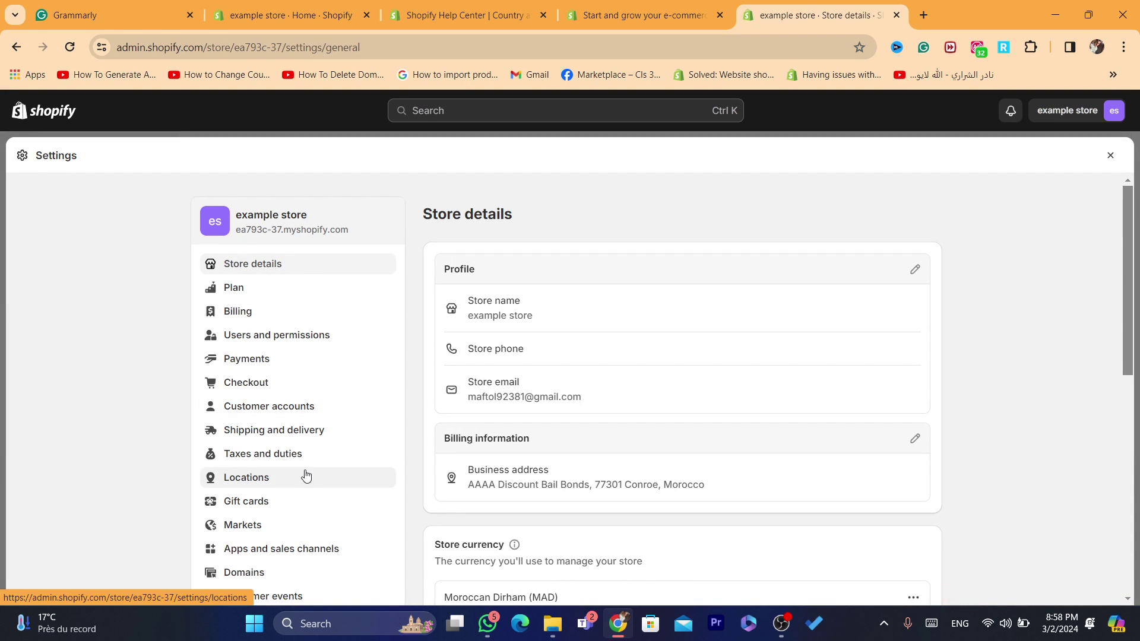
key(shift)
key(shift)
key(shift)
key(shift)
key(shift)
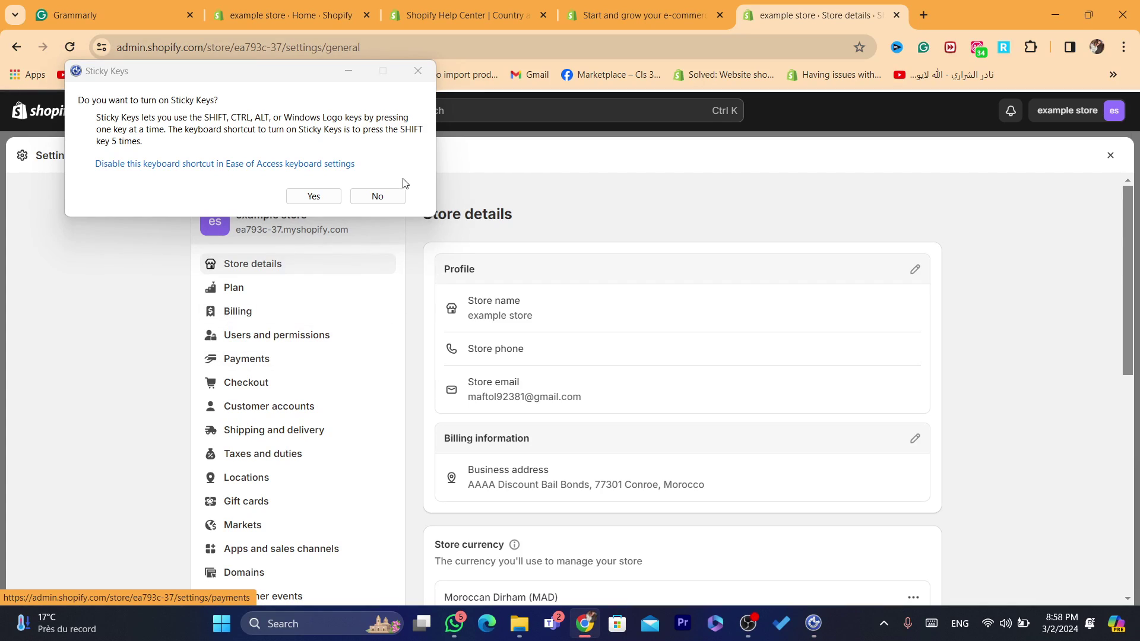
click(377, 196)
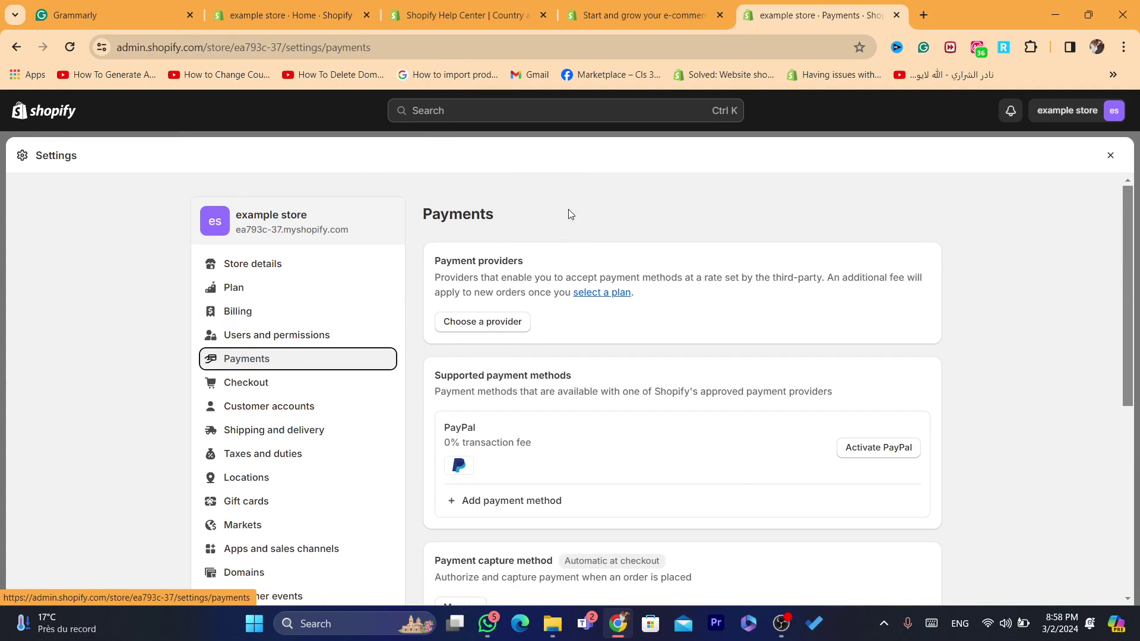
key(shift)
key(shift)
key(shift)
key(shift)
key(shift)
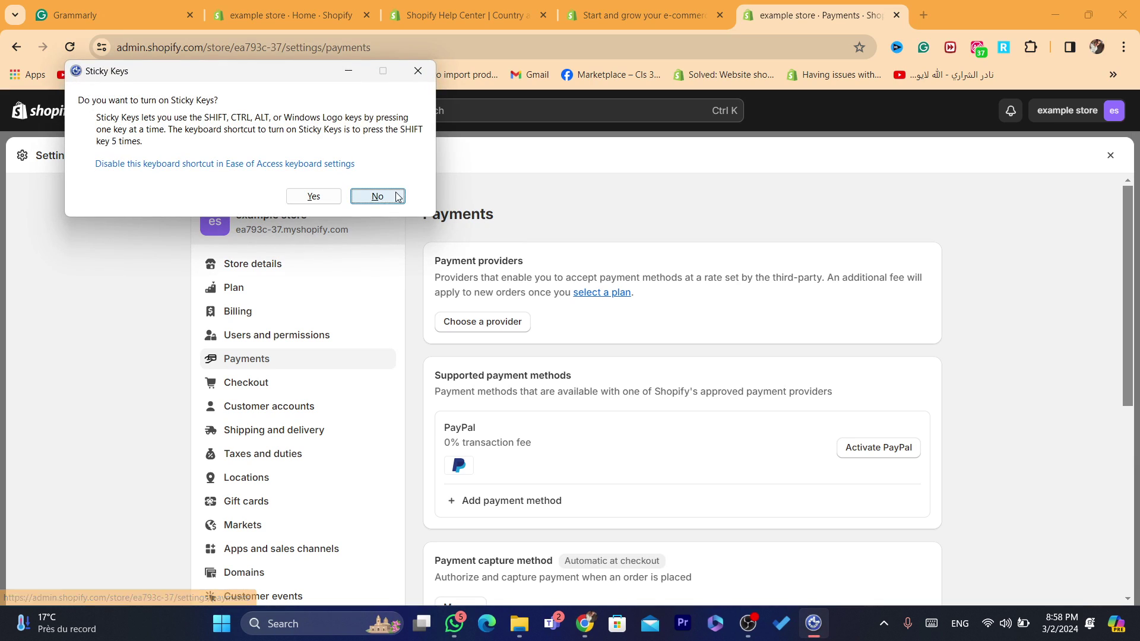
click(397, 196)
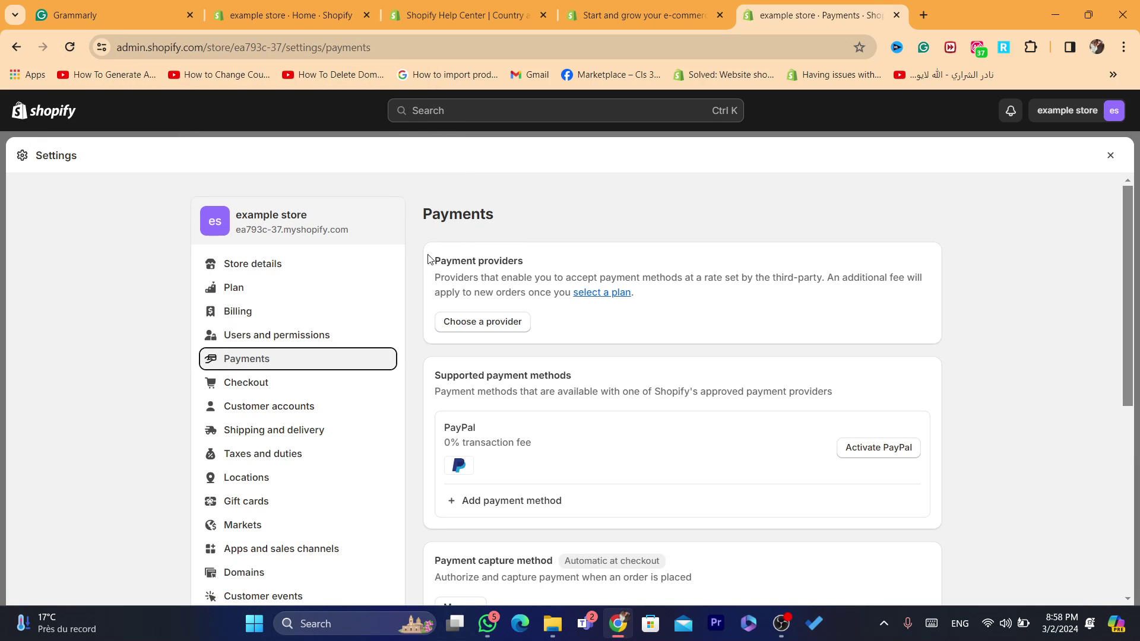
- Read the payment providers description and its note on additional fees, and close the settings
drag(429, 259, 520, 265)
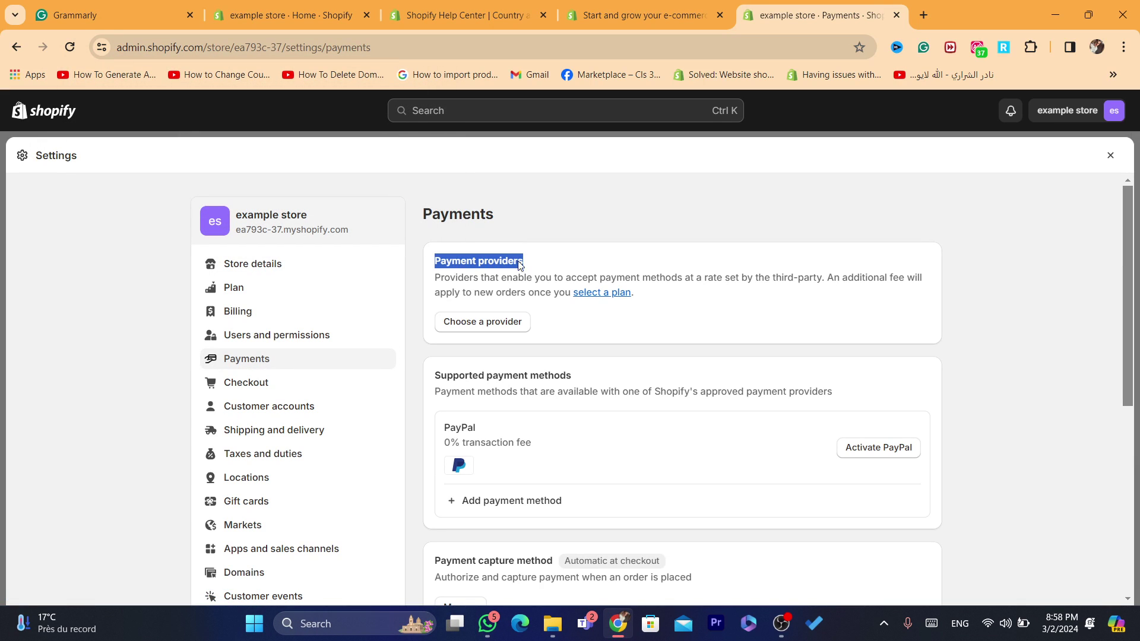
click(696, 271)
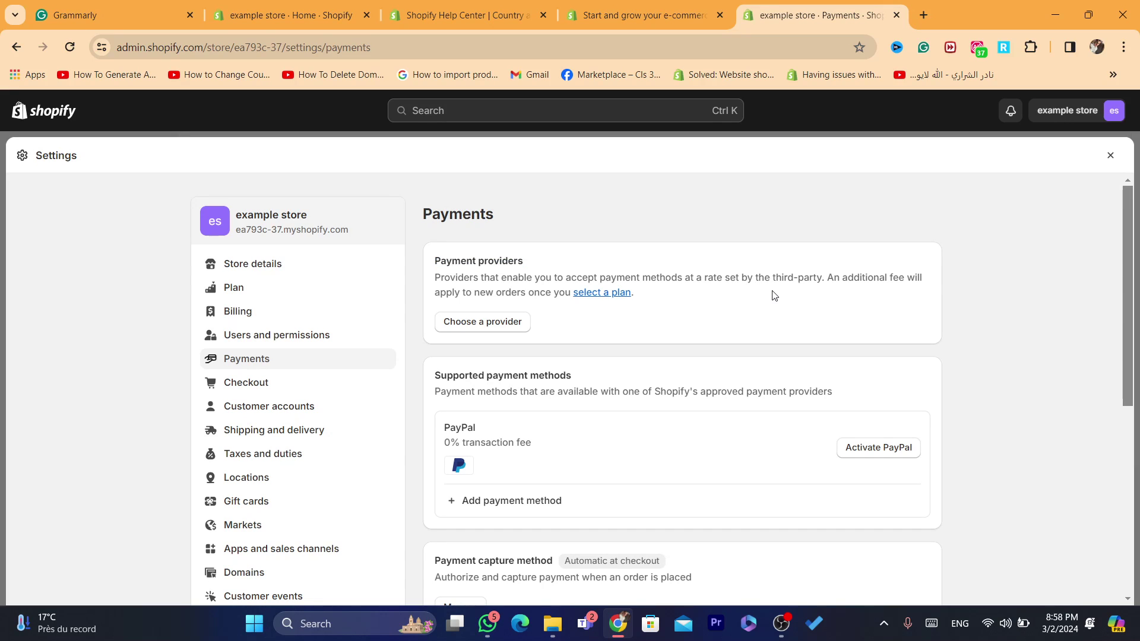
drag(737, 284, 809, 303)
click(810, 303)
drag(823, 273, 883, 293)
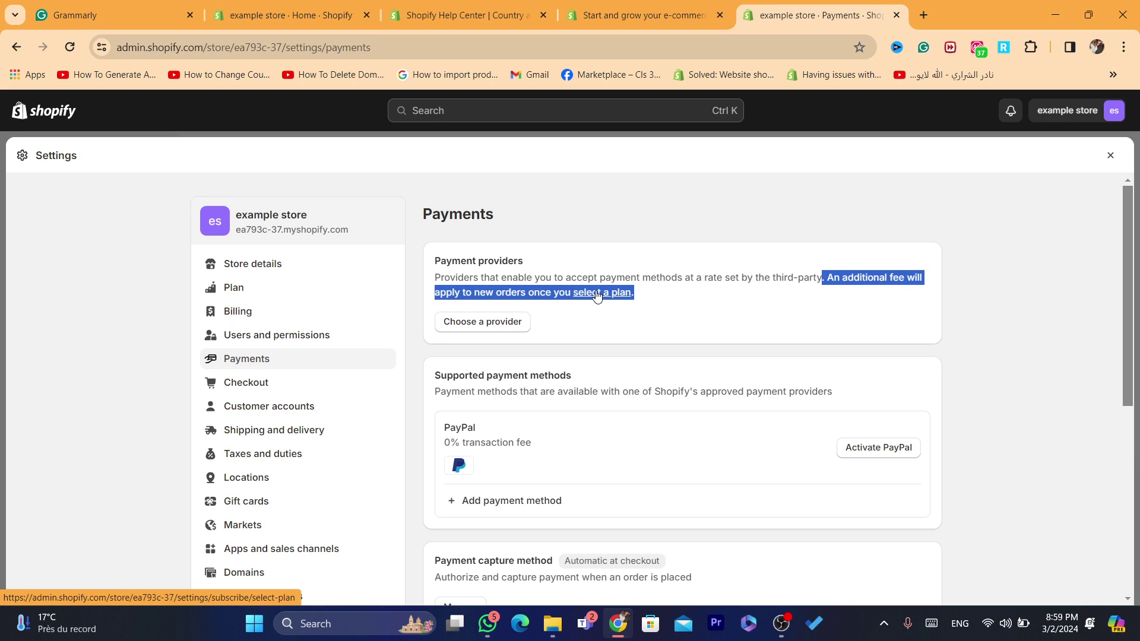
click(645, 280)
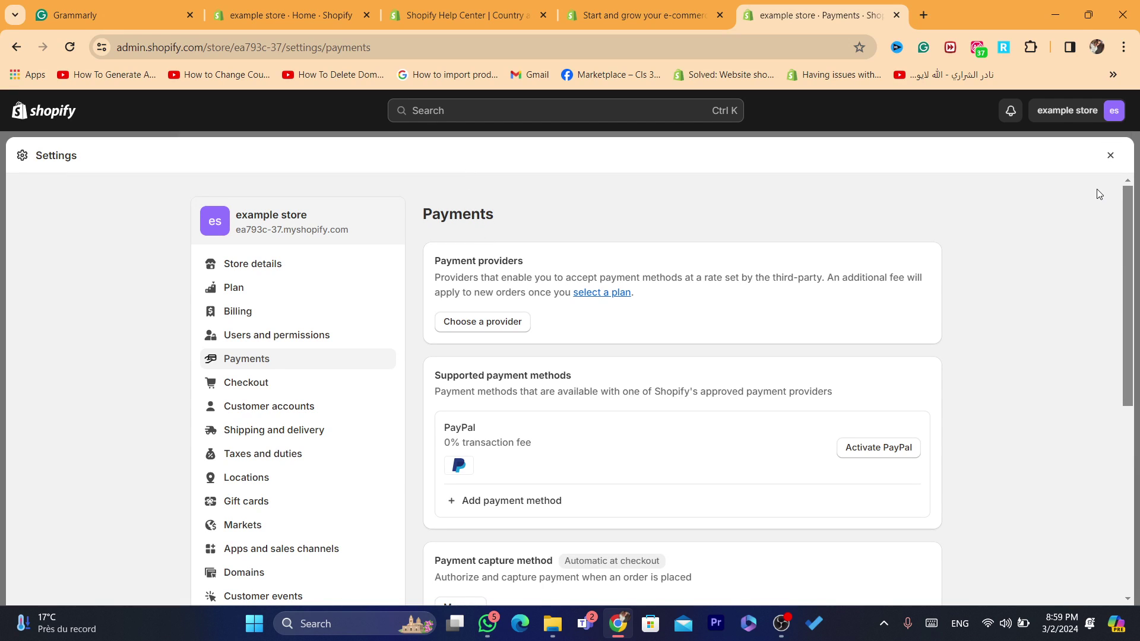
click(1109, 155)
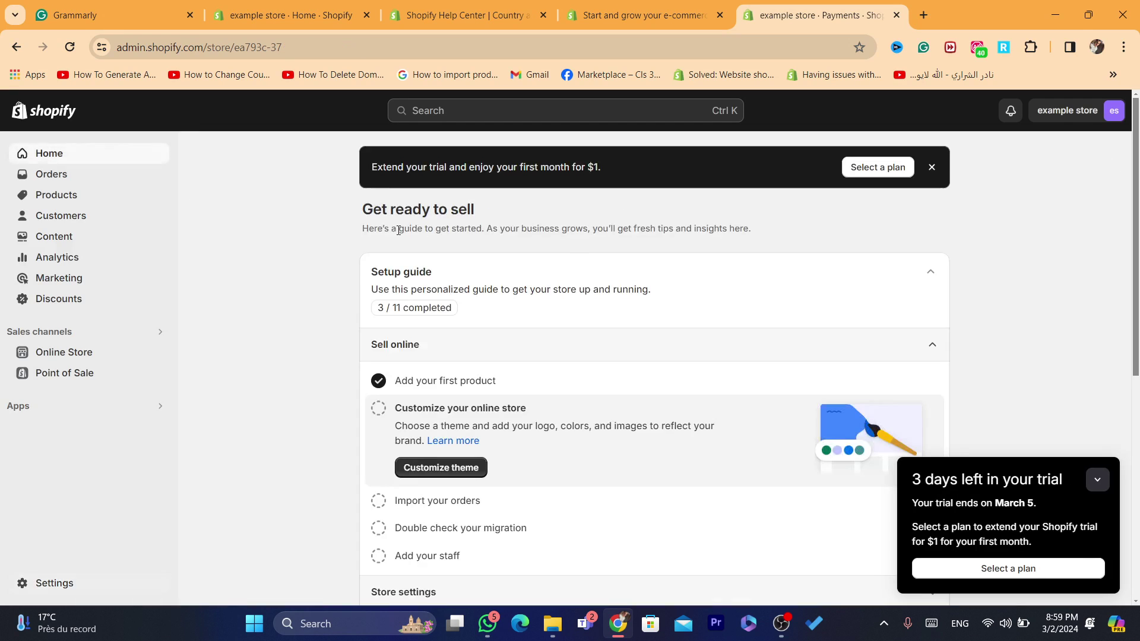
- Set the country/region in the store's billing information to United States and try to save it
click(65, 586)
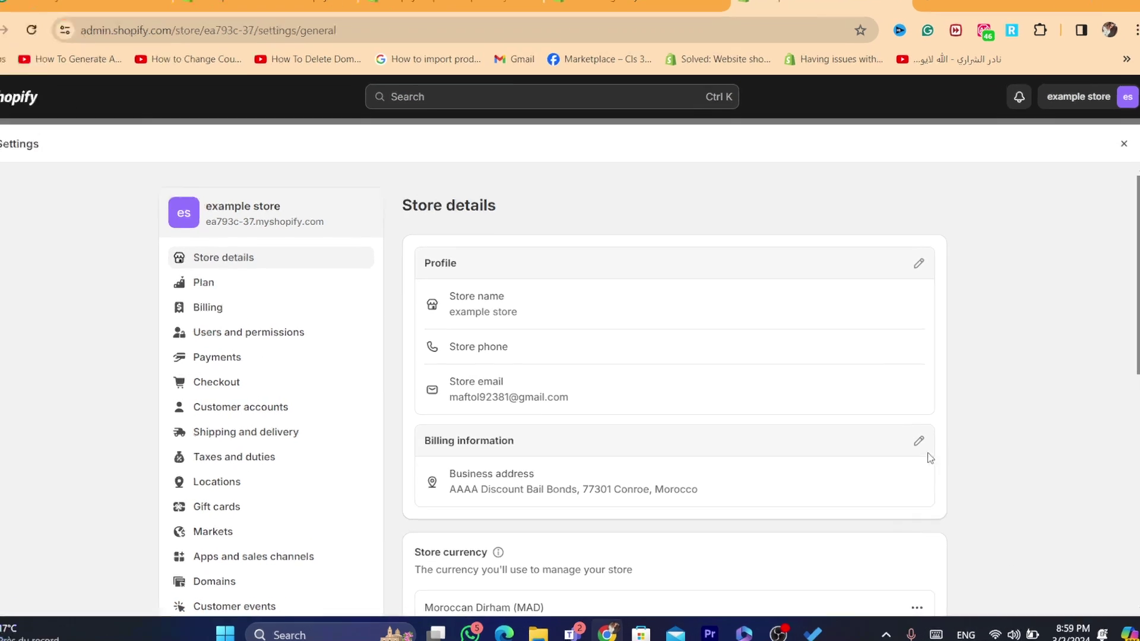
click(918, 440)
click(370, 298)
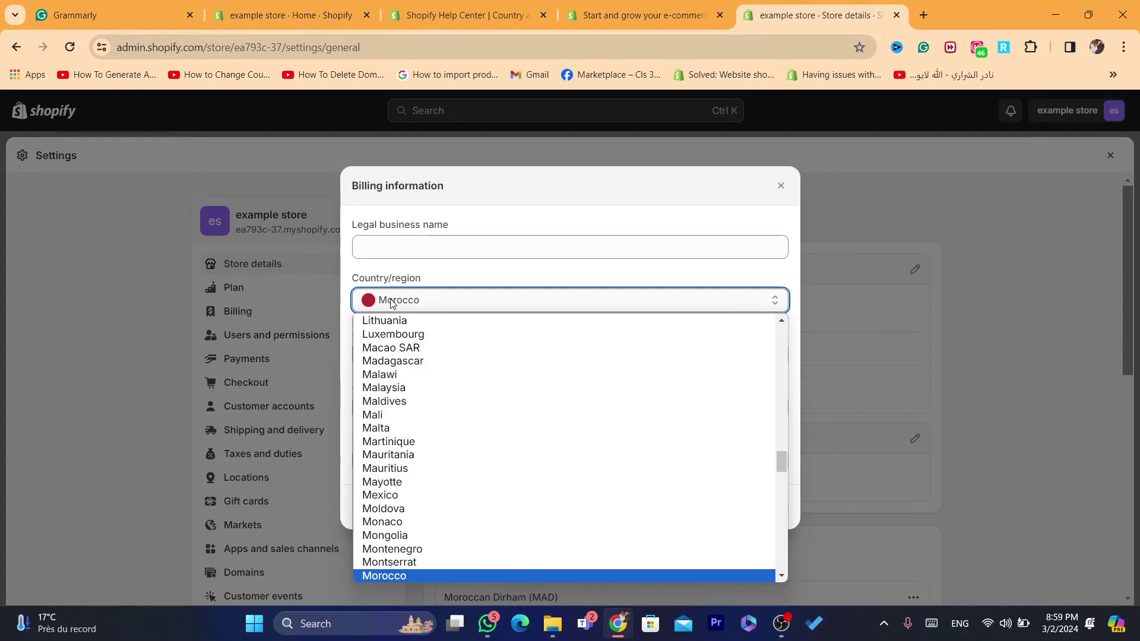
scroll(394, 570, down, 20)
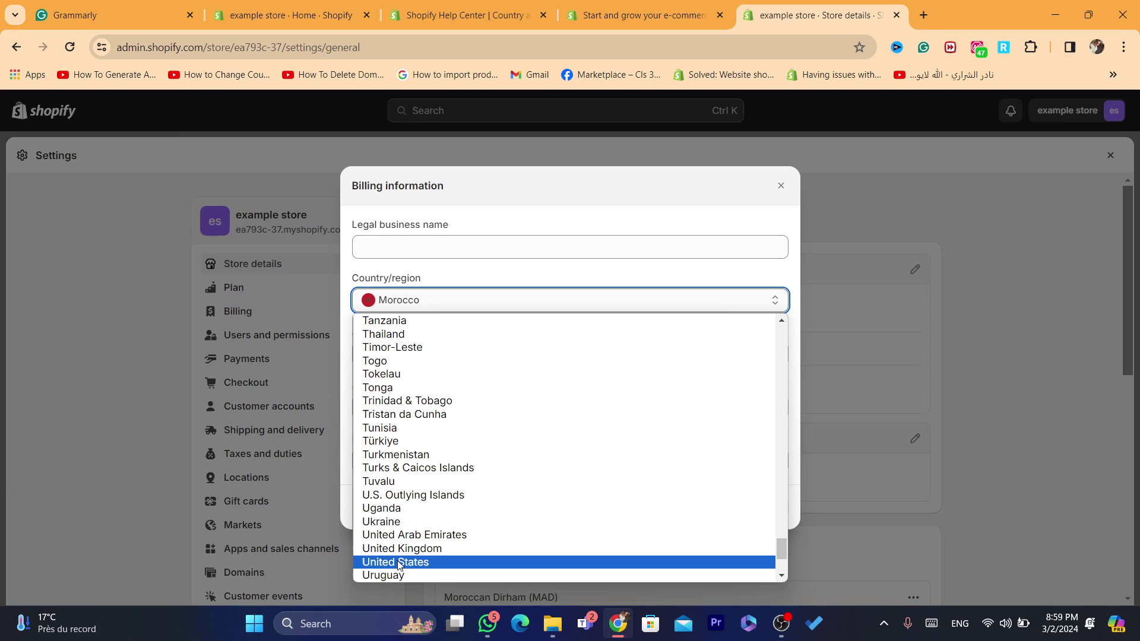
click(398, 563)
click(767, 561)
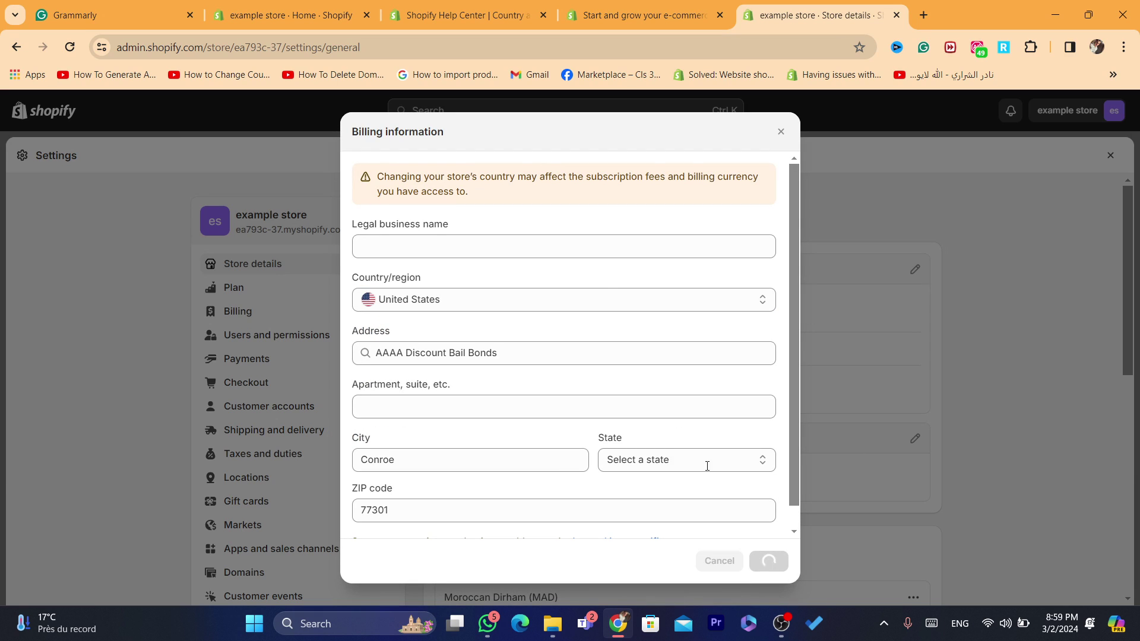
- Set the billing address state to Guam and save the billing information
drag(651, 483, 636, 461)
click(635, 462)
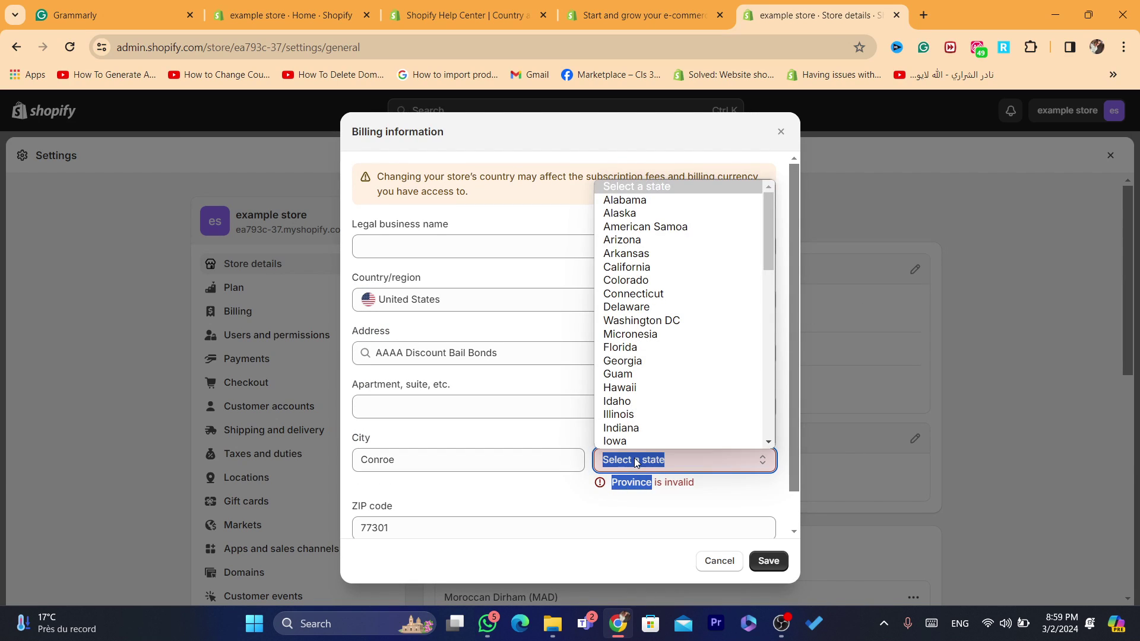
click(618, 374)
click(768, 562)
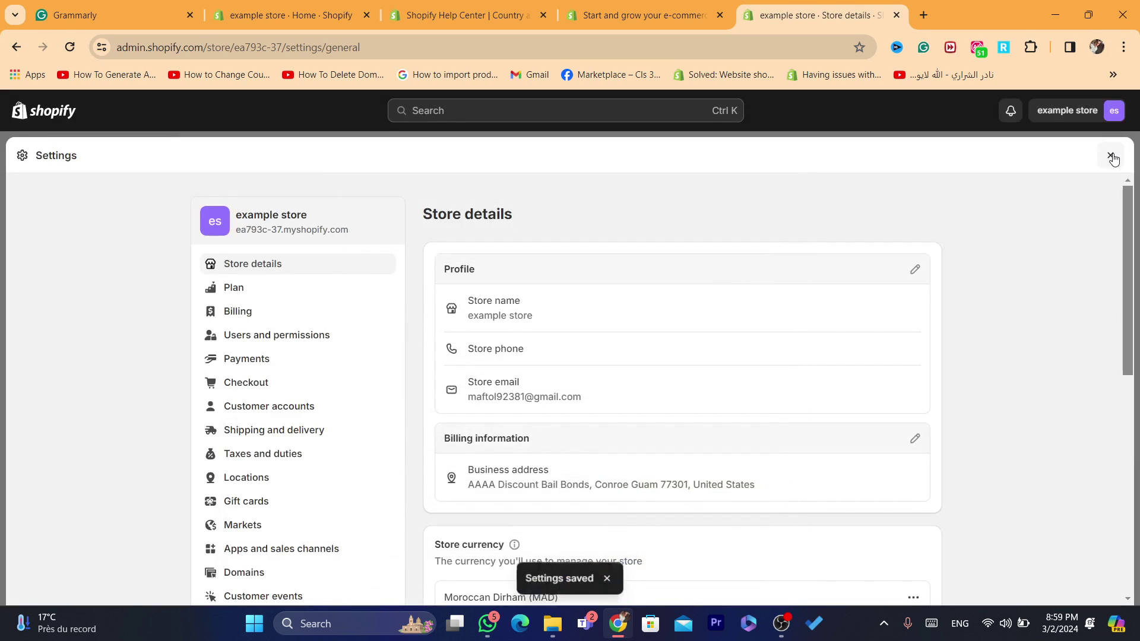
- Reopen the store's settings and check the payment providers on the reloaded Payments page
click(1111, 156)
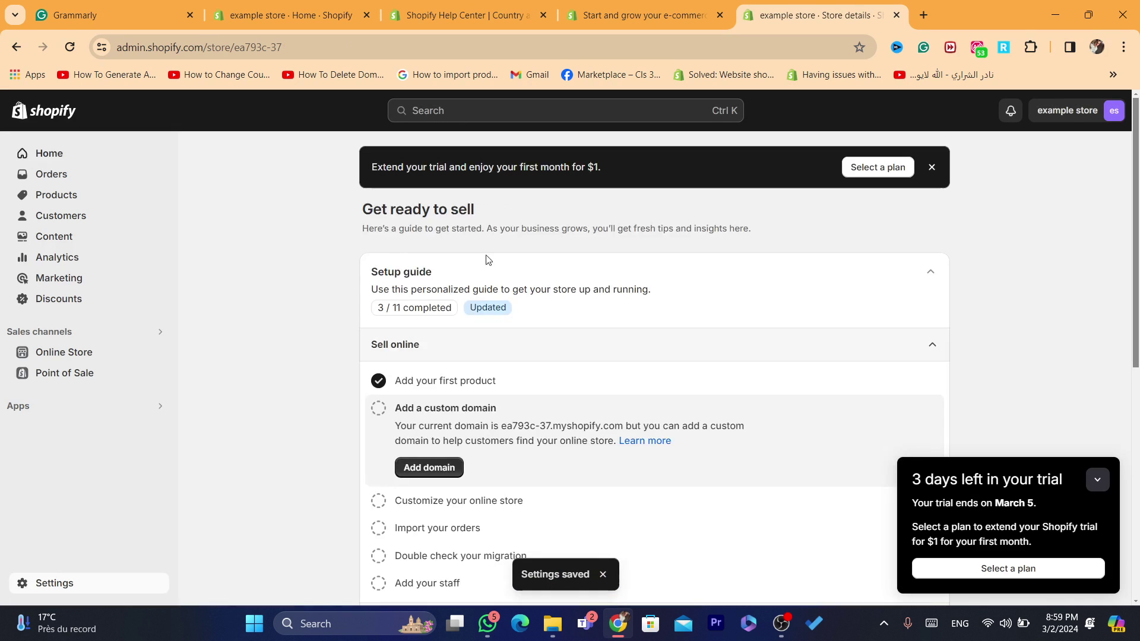
click(54, 585)
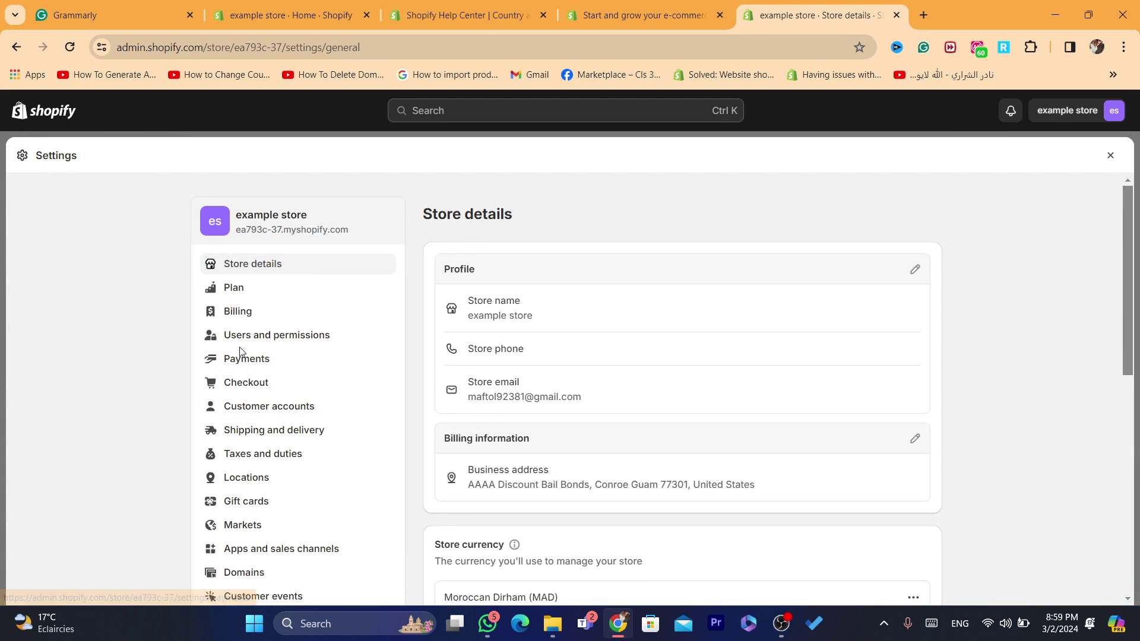
click(228, 359)
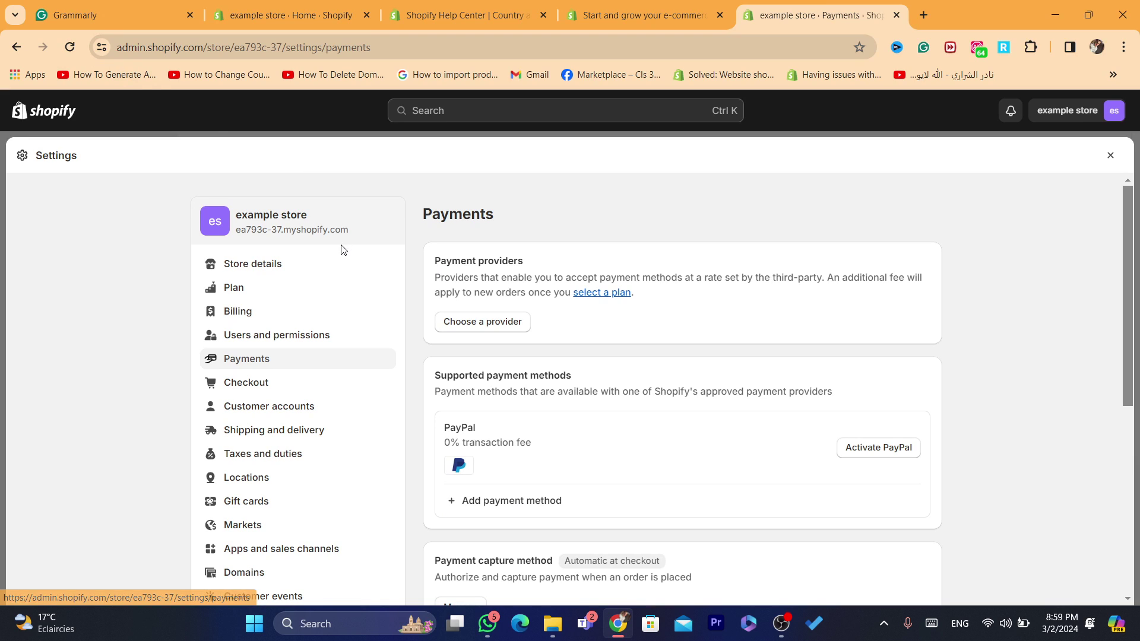
click(74, 52)
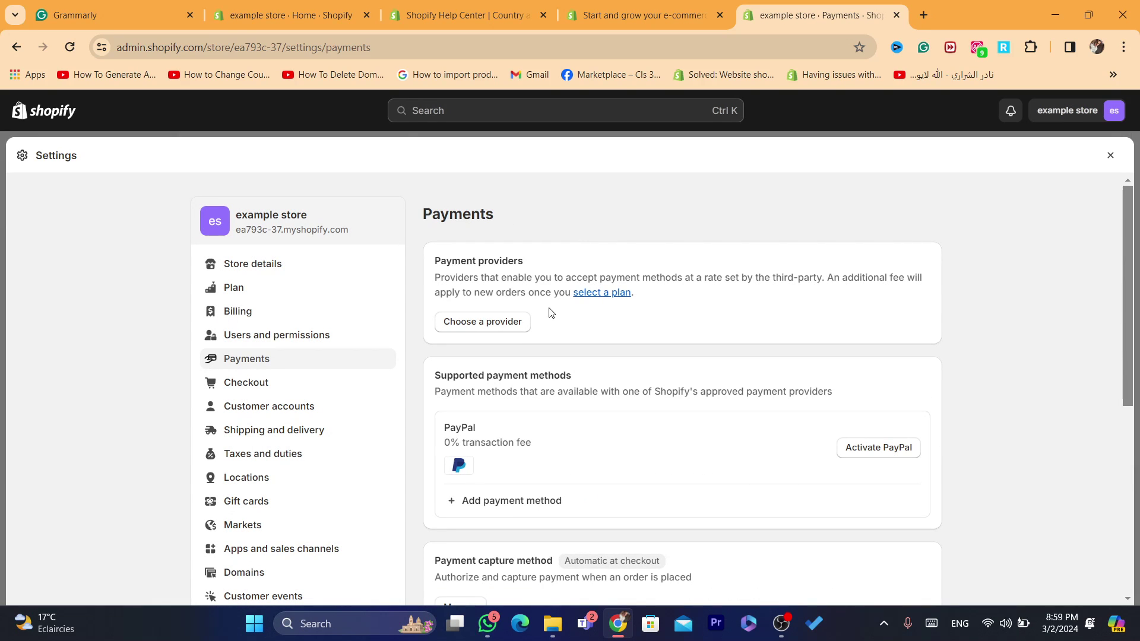
- Try to save the store's billing information with United Kingdom as the country/region, using the autofilled address
click(265, 275)
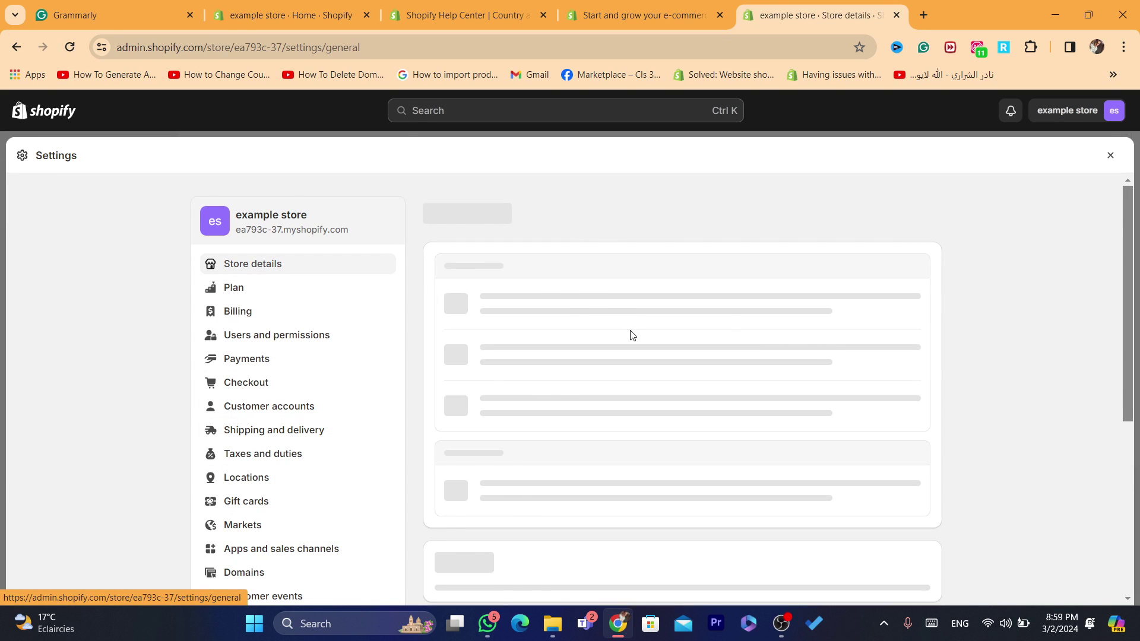
click(915, 438)
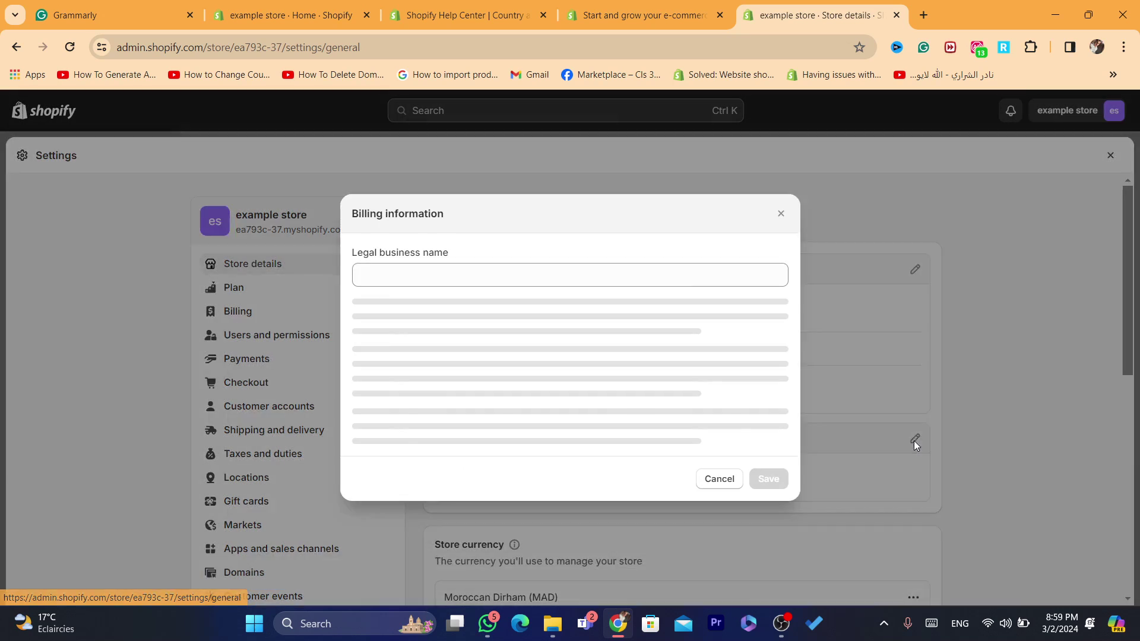
click(423, 285)
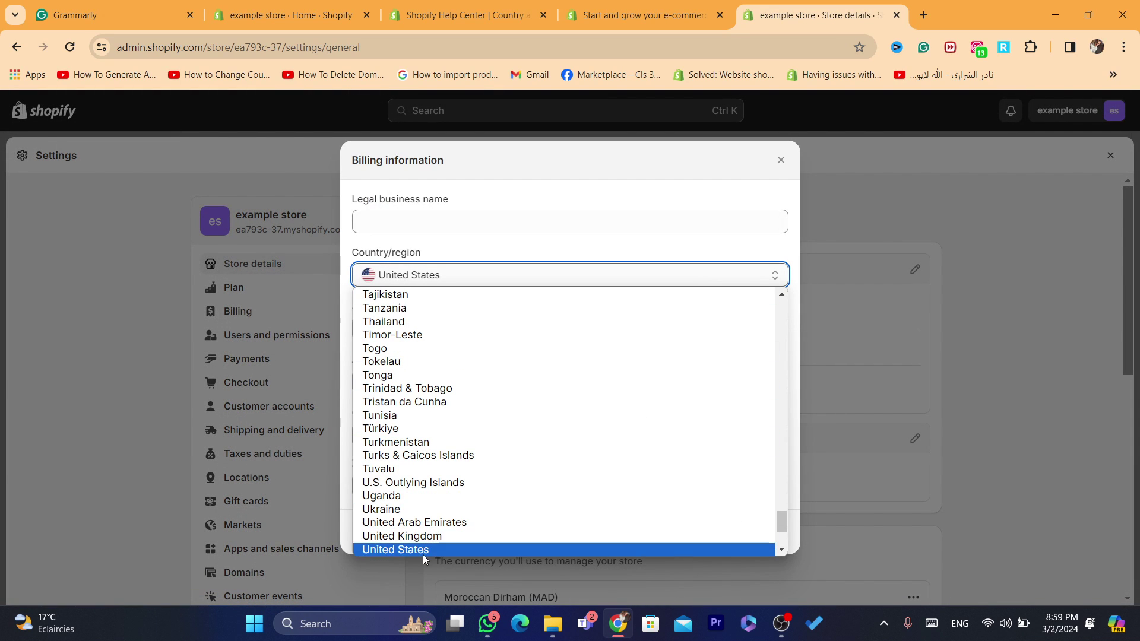
click(418, 532)
click(772, 550)
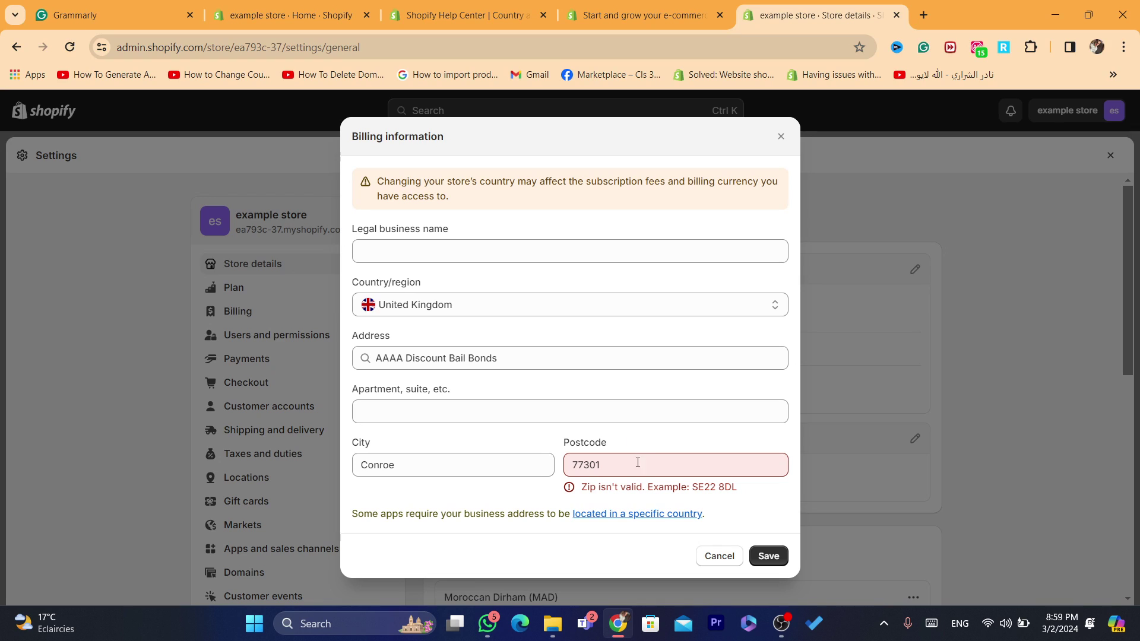
click(638, 462)
click(668, 497)
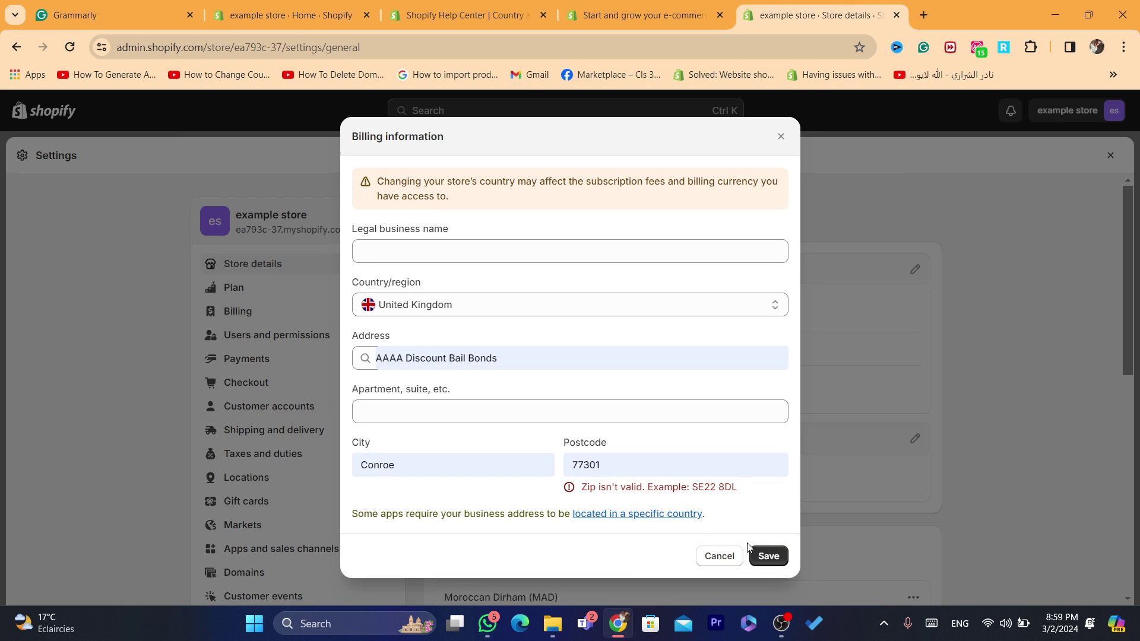
click(764, 554)
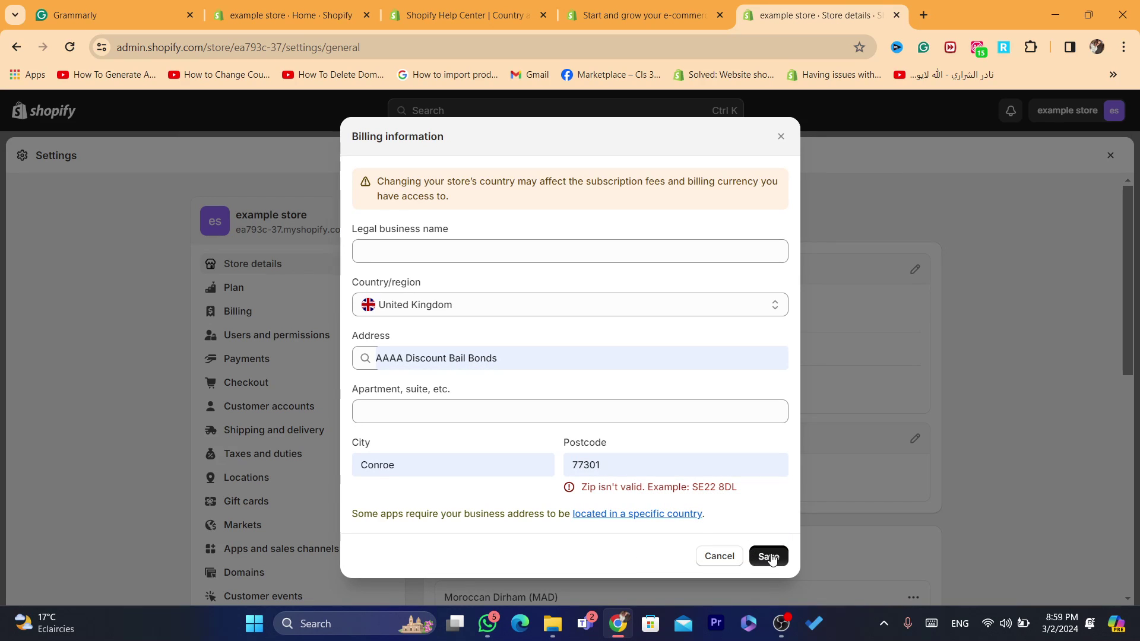
- Set the billing country/region to United States with Micronesia as the state, and save the billing information
click(409, 308)
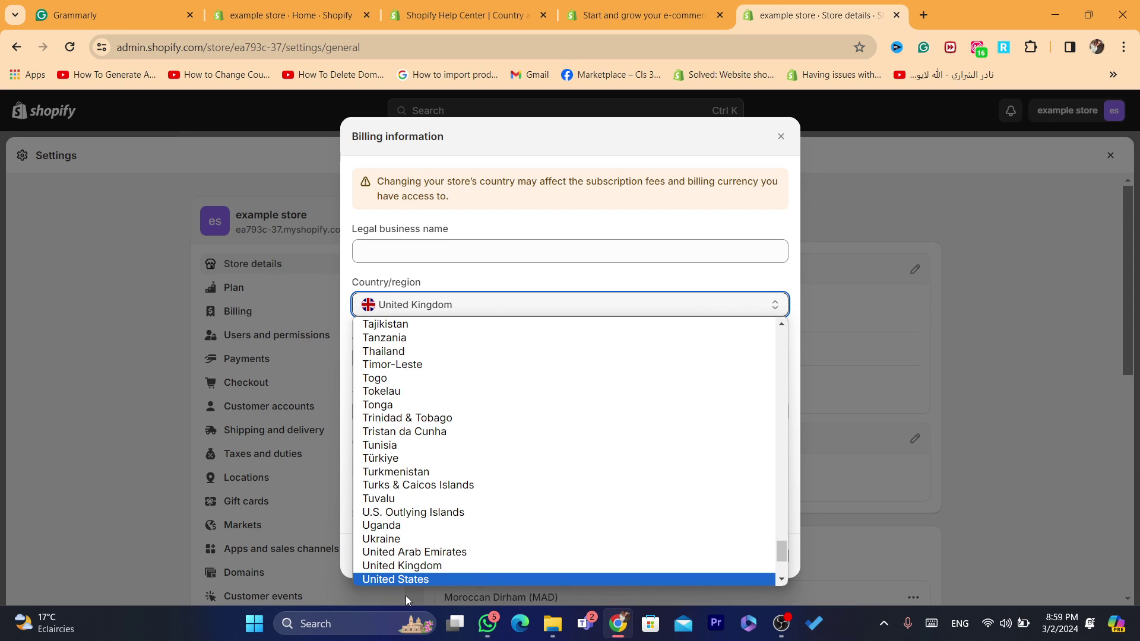
click(403, 578)
click(685, 423)
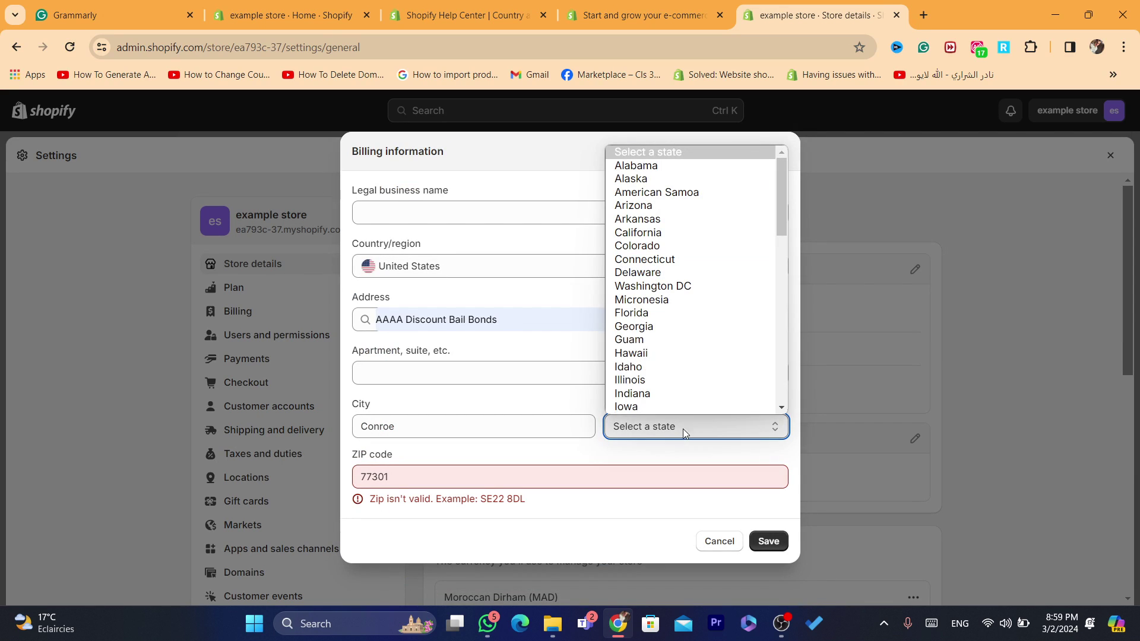
click(683, 301)
click(775, 545)
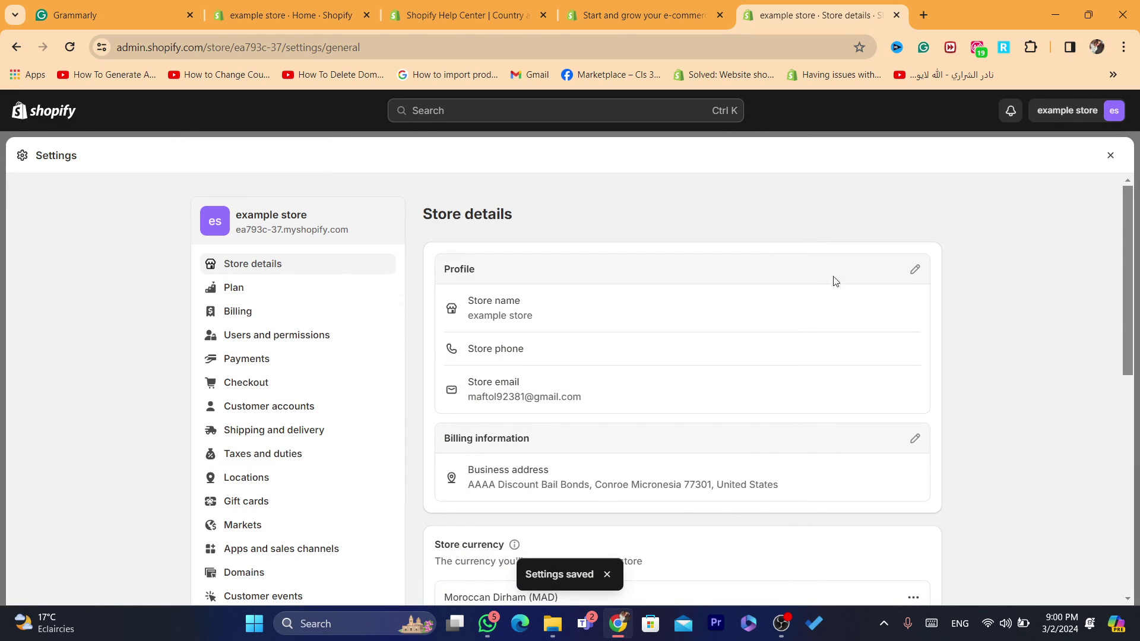
- Reload the store admin, look through the whole Payments settings page for Shopify Payments, and close the settings
click(1110, 157)
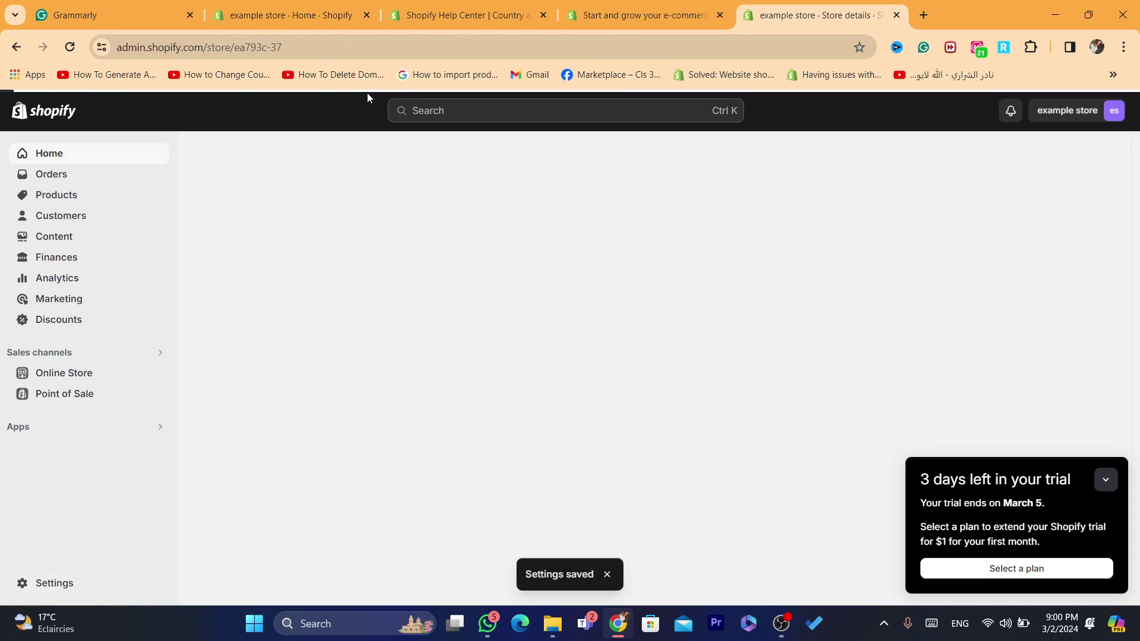
click(66, 48)
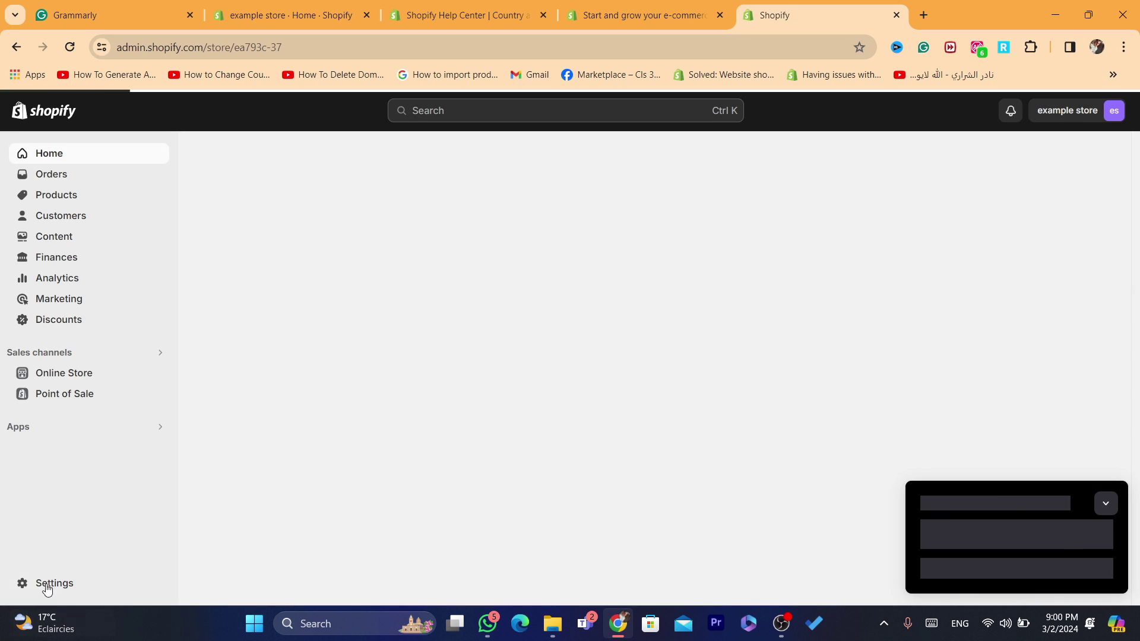
click(44, 583)
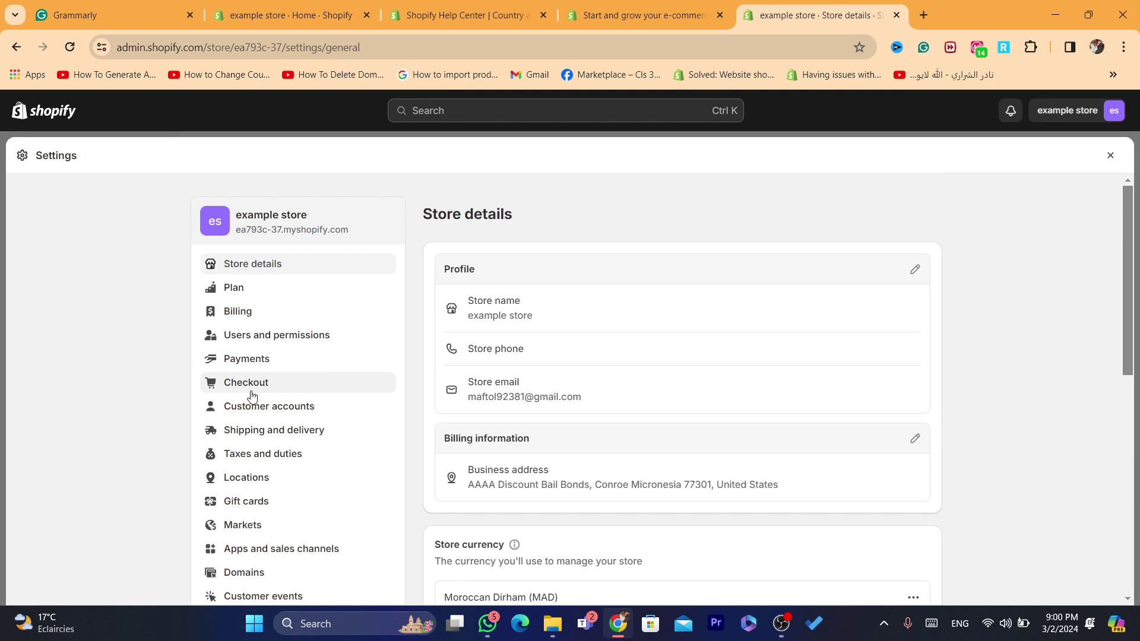
click(250, 360)
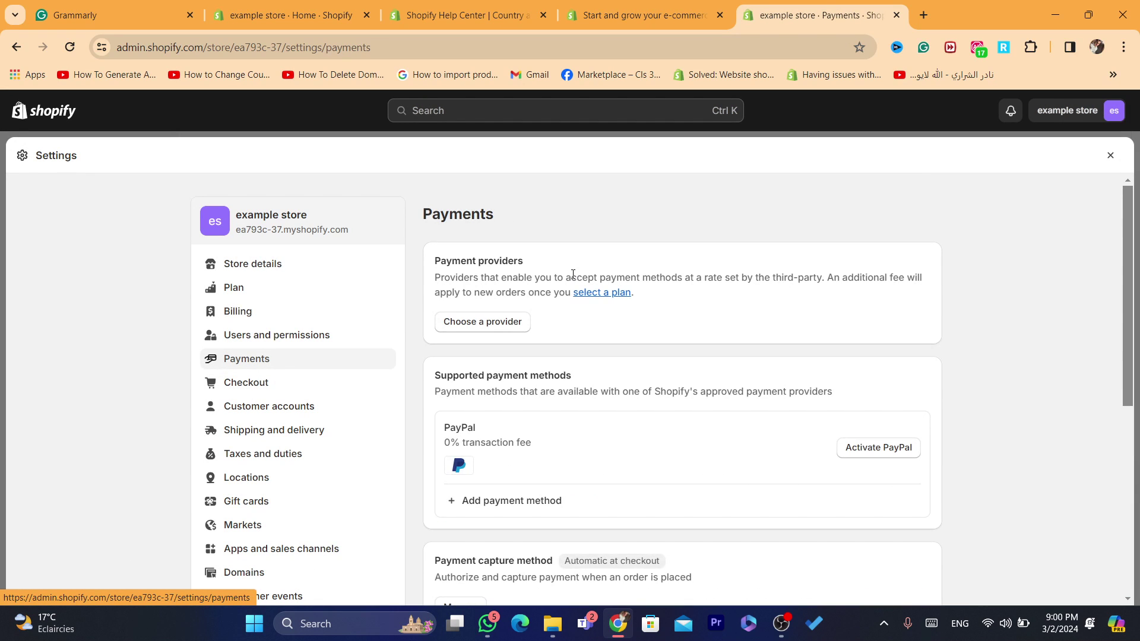
scroll(1127, 252, down, 6)
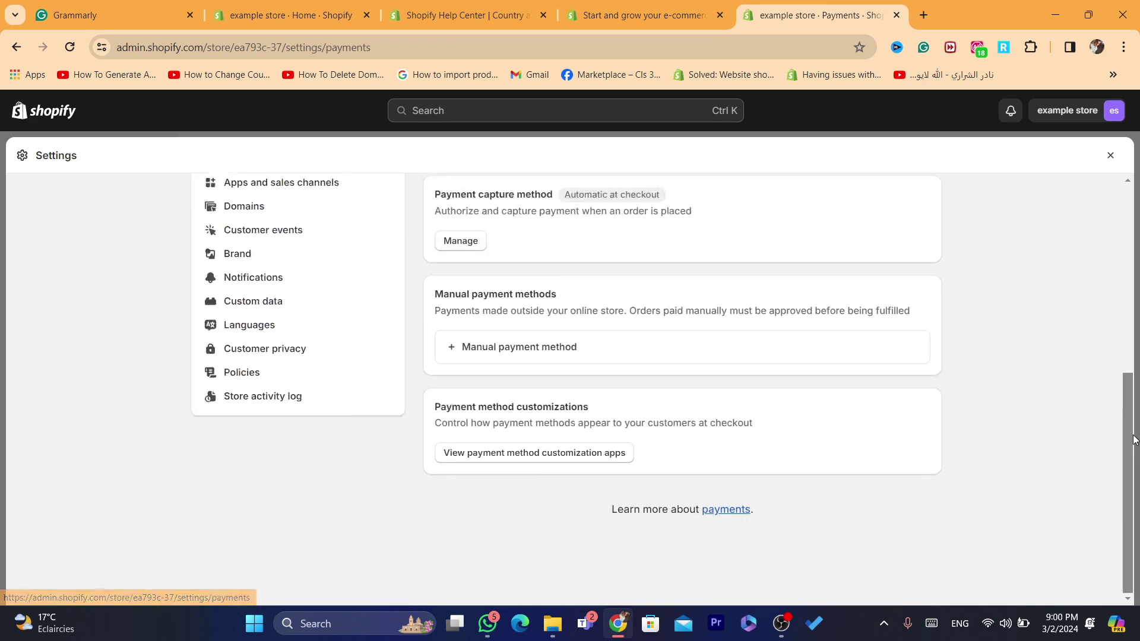
scroll(1099, 216, up, 4)
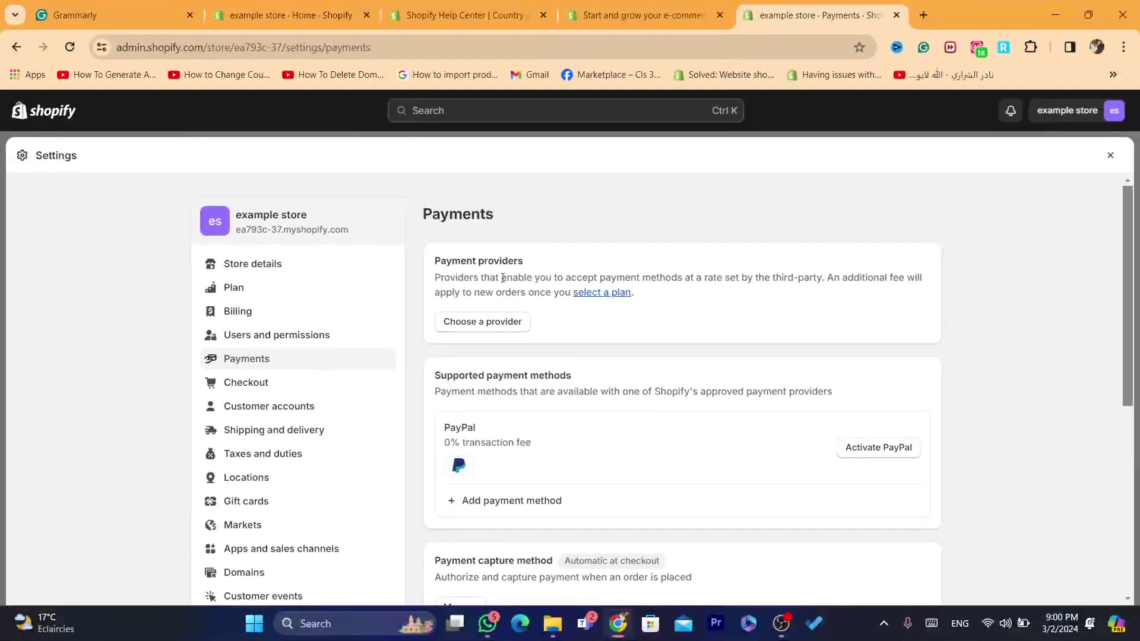
click(1110, 155)
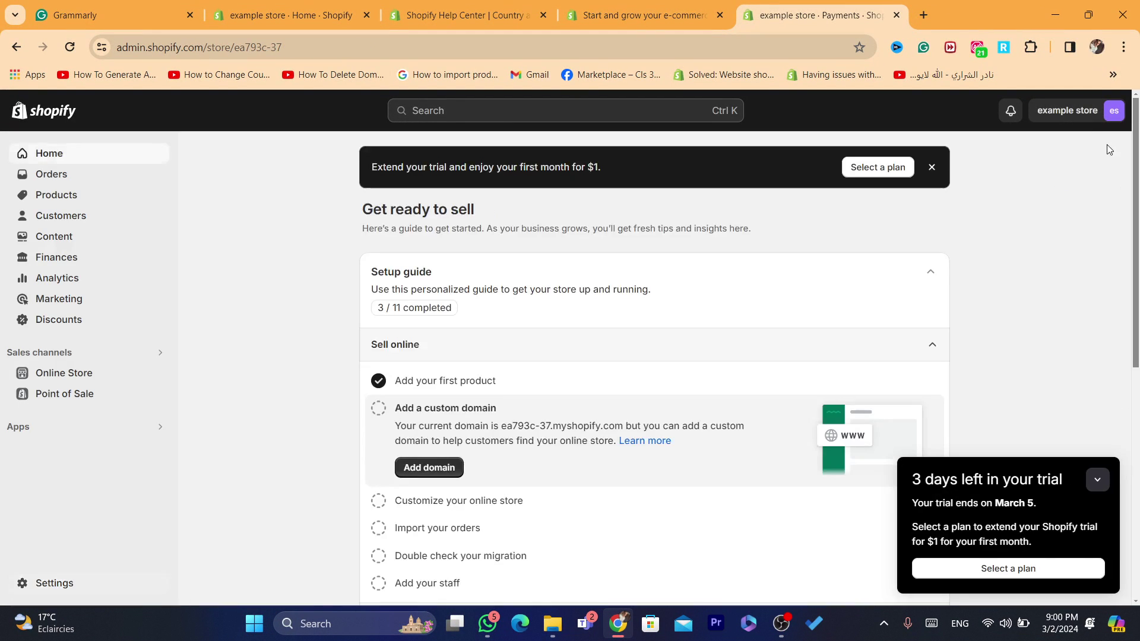
- Switch to the store named My Store and open its settings
click(1068, 110)
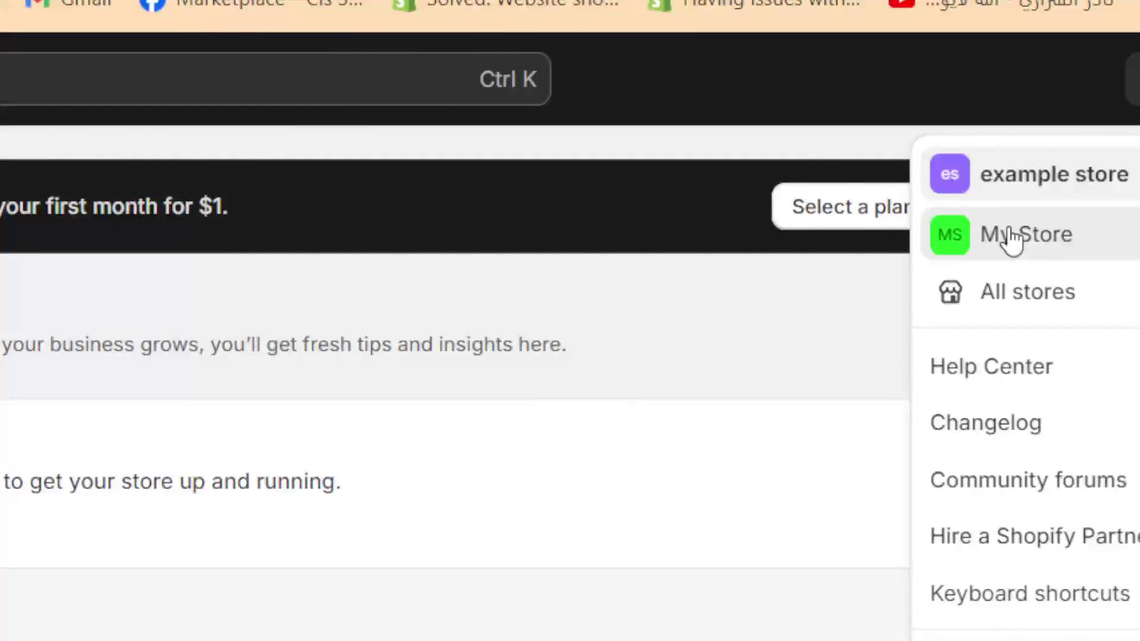
click(962, 191)
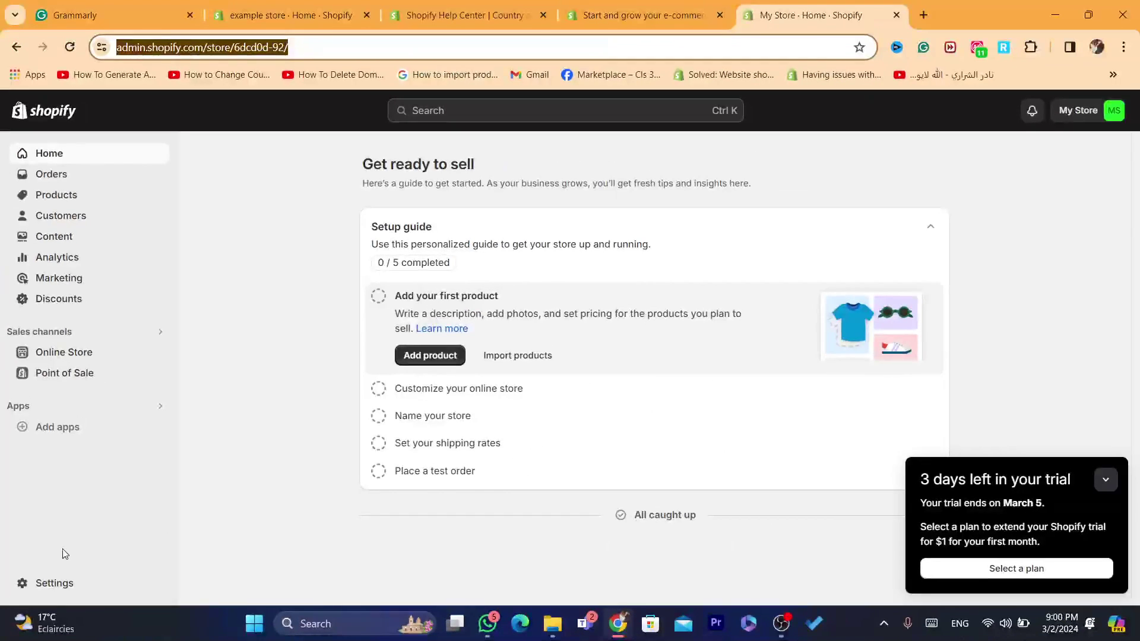
click(51, 583)
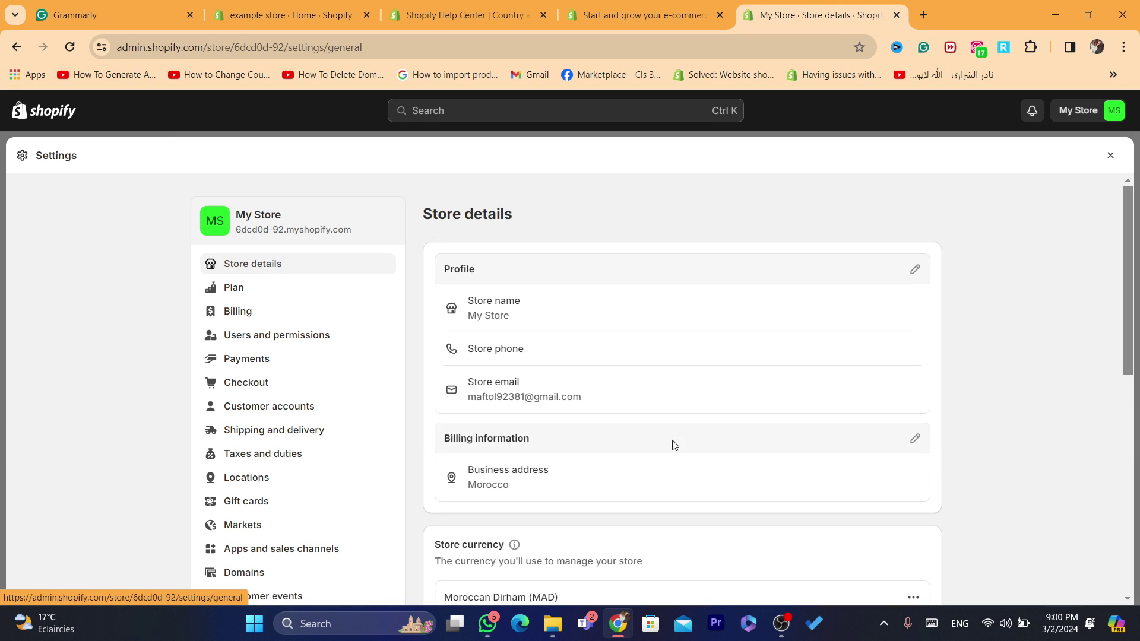
- Set the country/region in My Store's billing information to United States and try to save it
click(915, 438)
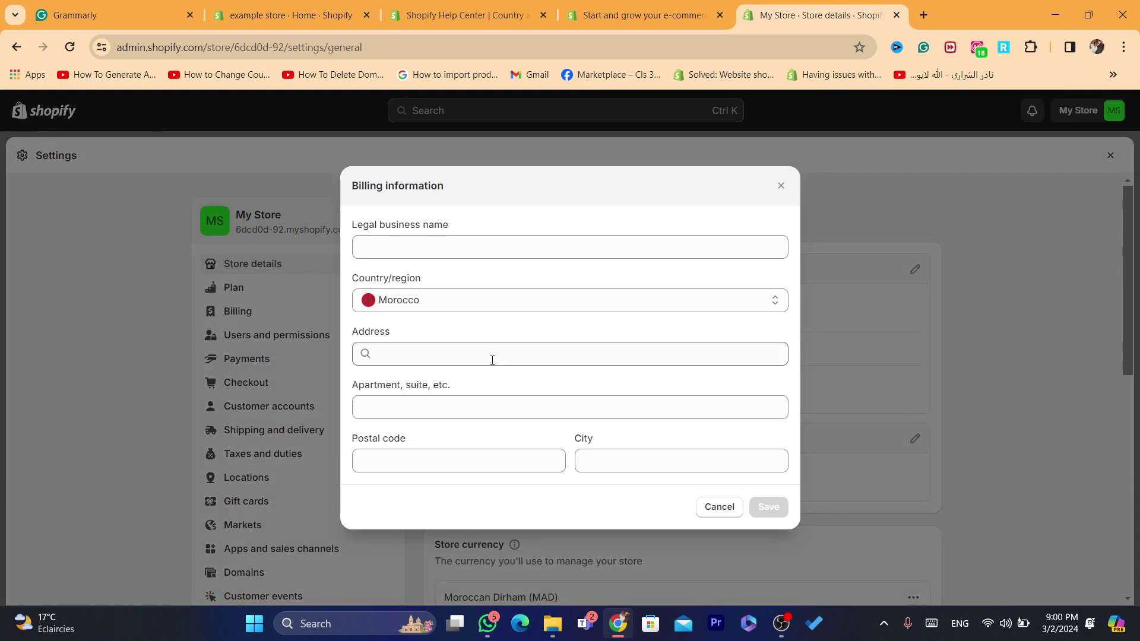
click(423, 301)
key(u)
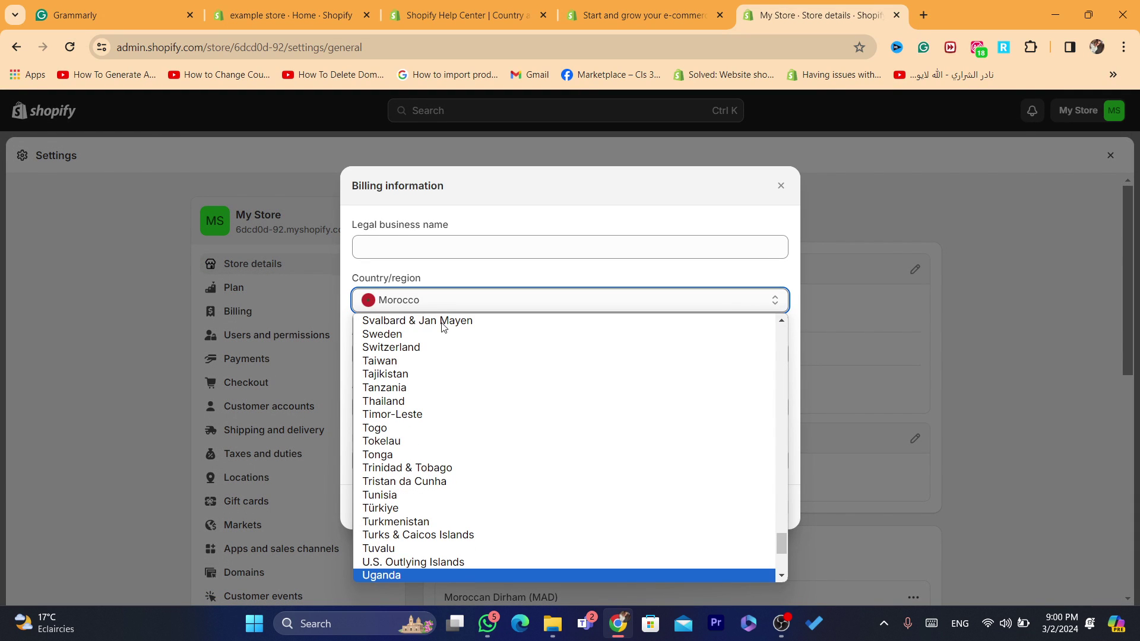
scroll(778, 537, down, 2)
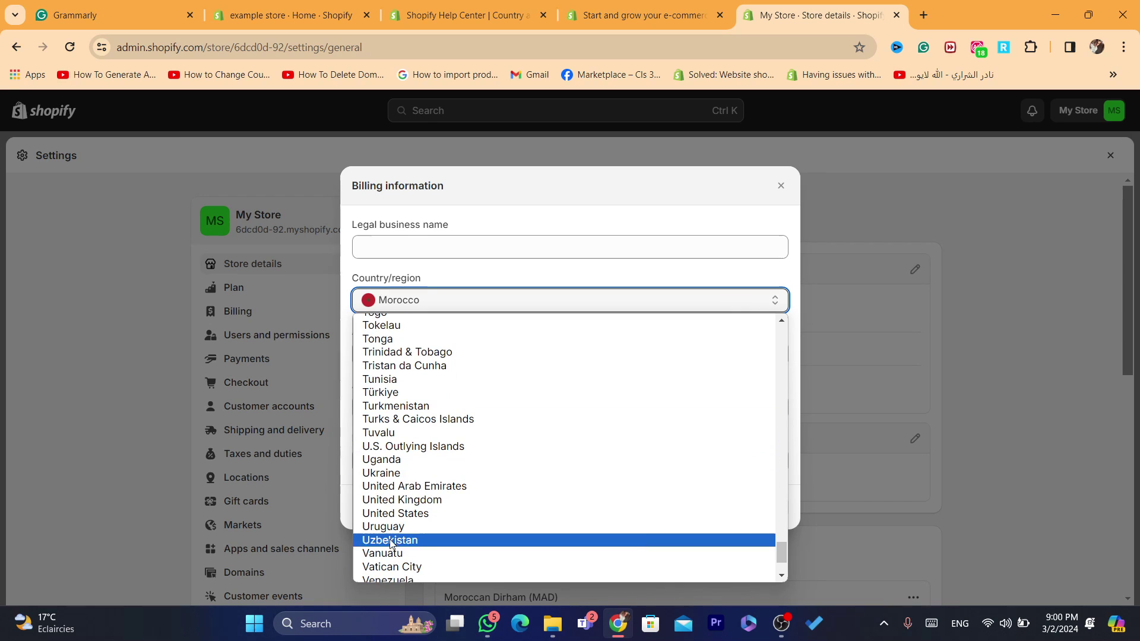
click(422, 511)
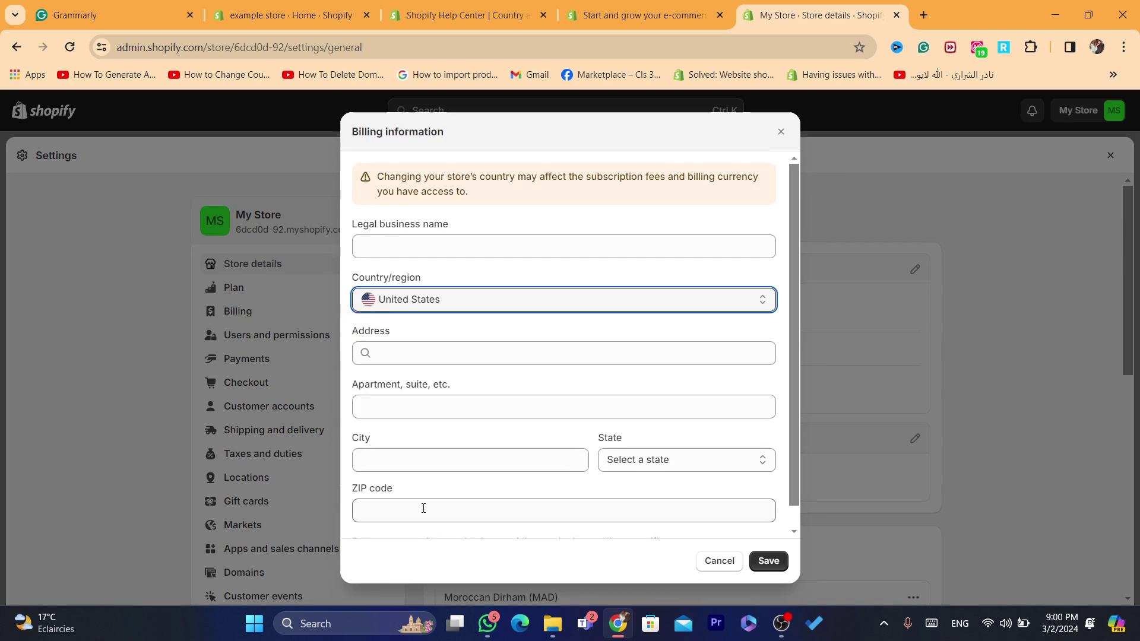
click(777, 566)
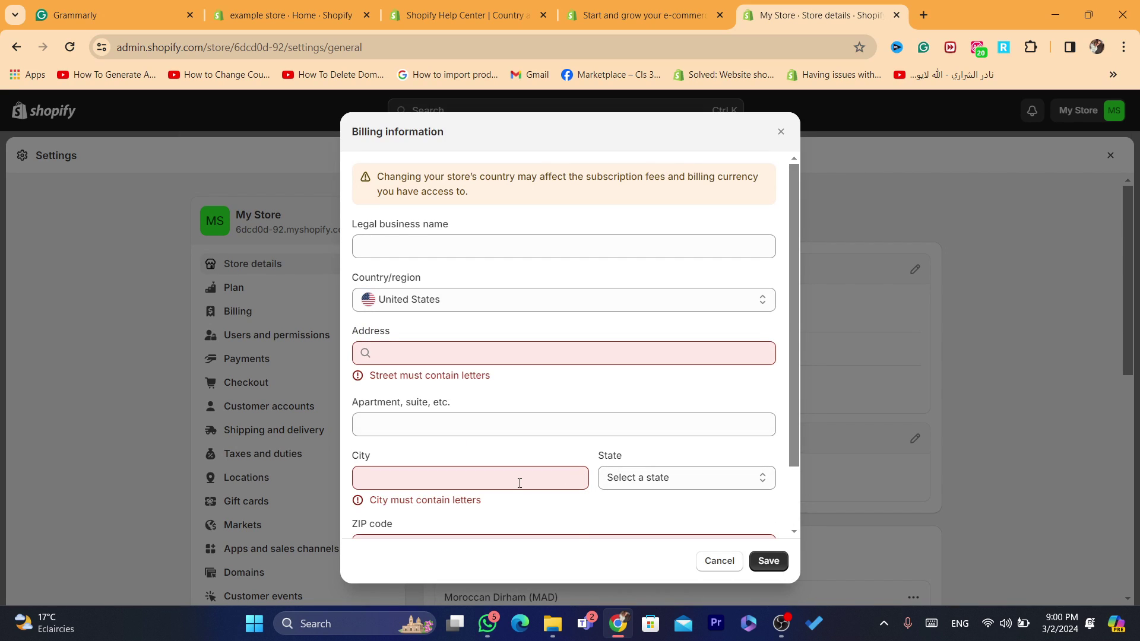
- Fill in the billing street address, city, state and ZIP code from the saved address suggestion, and save
click(520, 483)
click(511, 529)
click(768, 561)
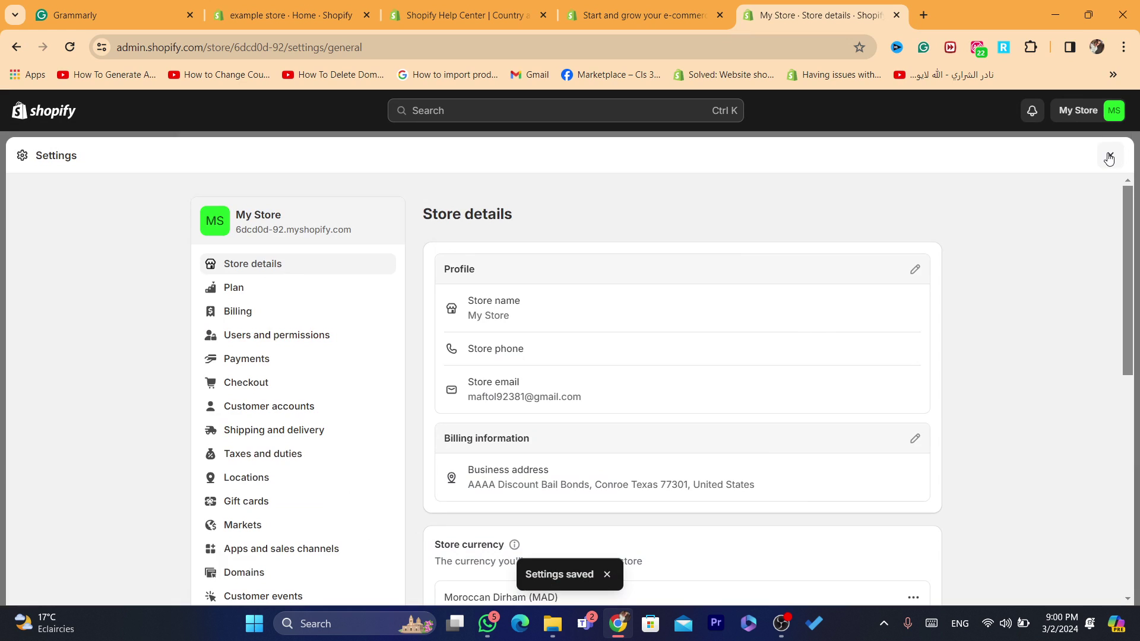
- Reopen My Store's payment settings and read the Shopify Payments section with its listed benefits
click(1111, 155)
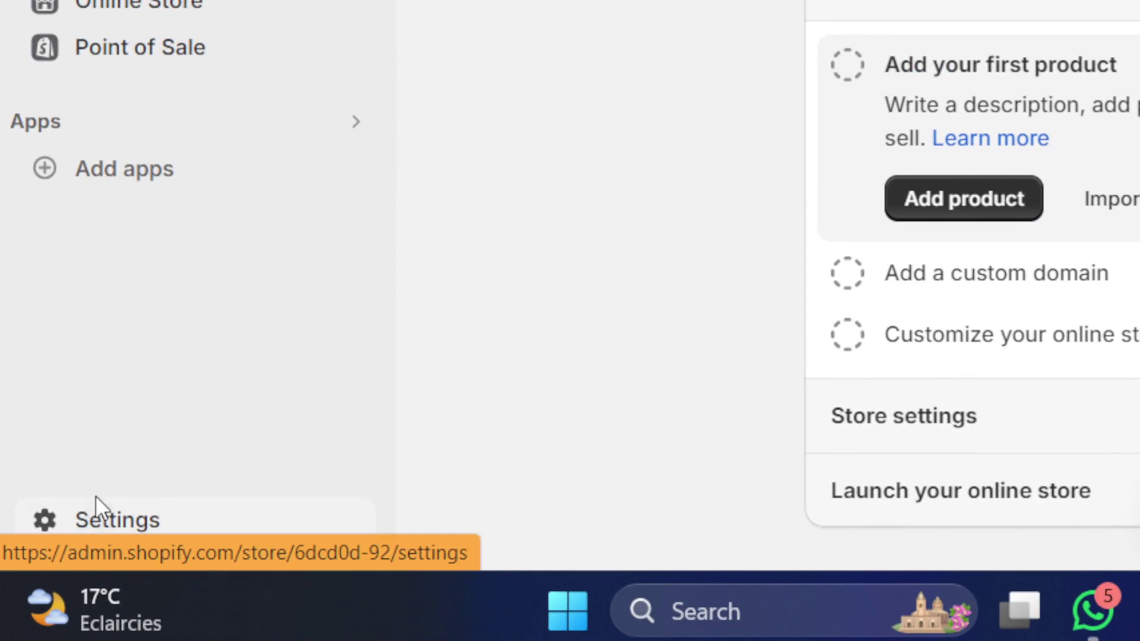
click(95, 511)
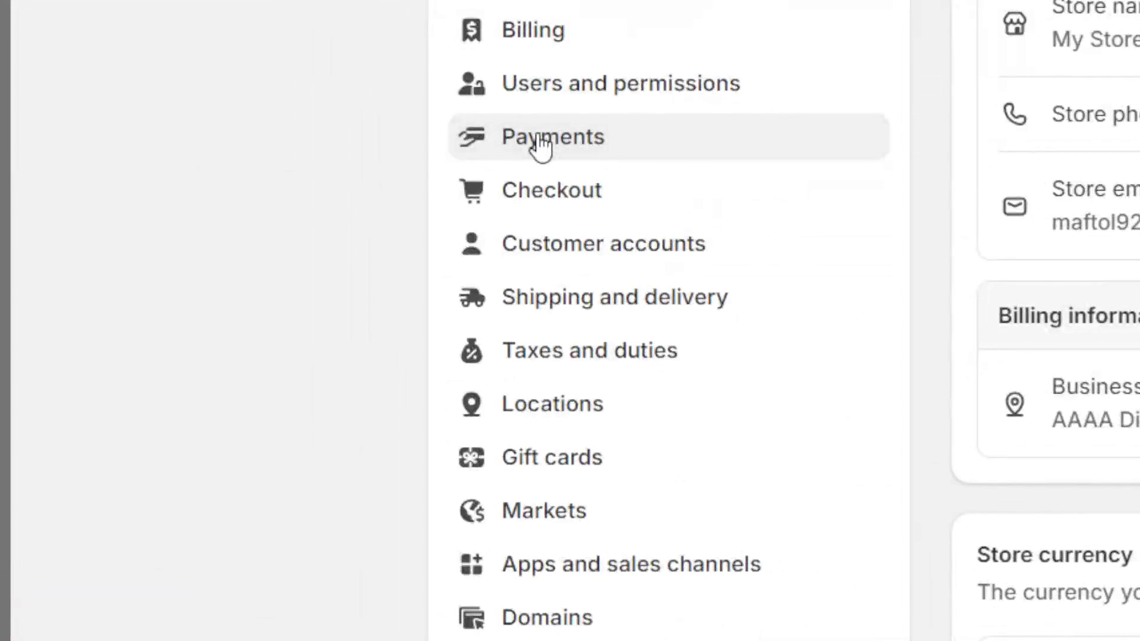
click(380, 262)
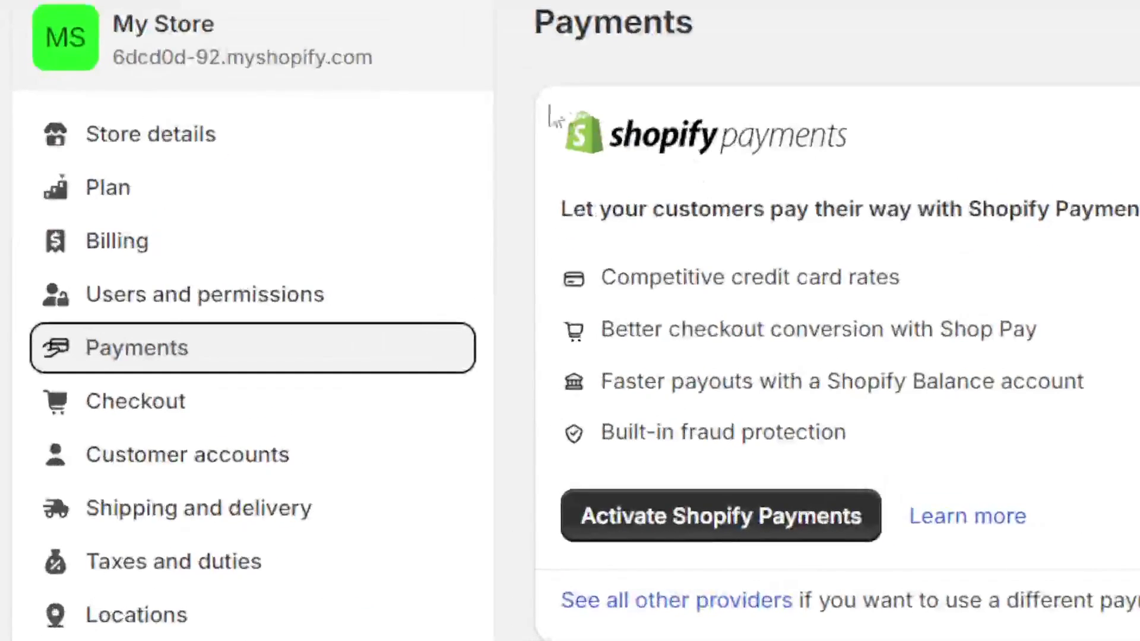
drag(704, 158, 619, 123)
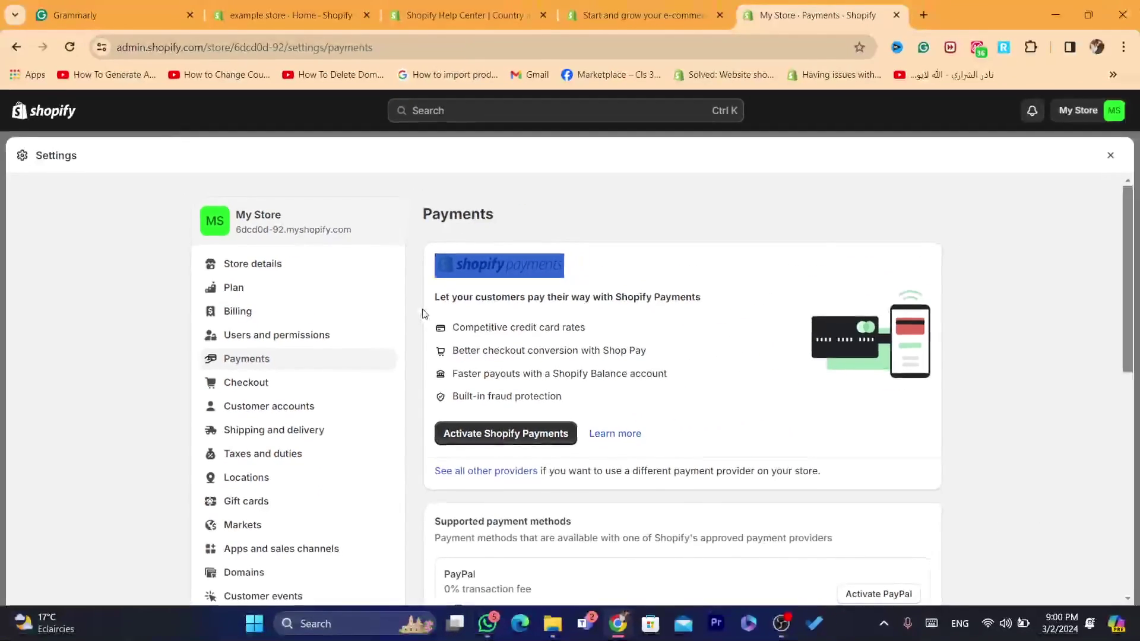
drag(456, 297, 659, 314)
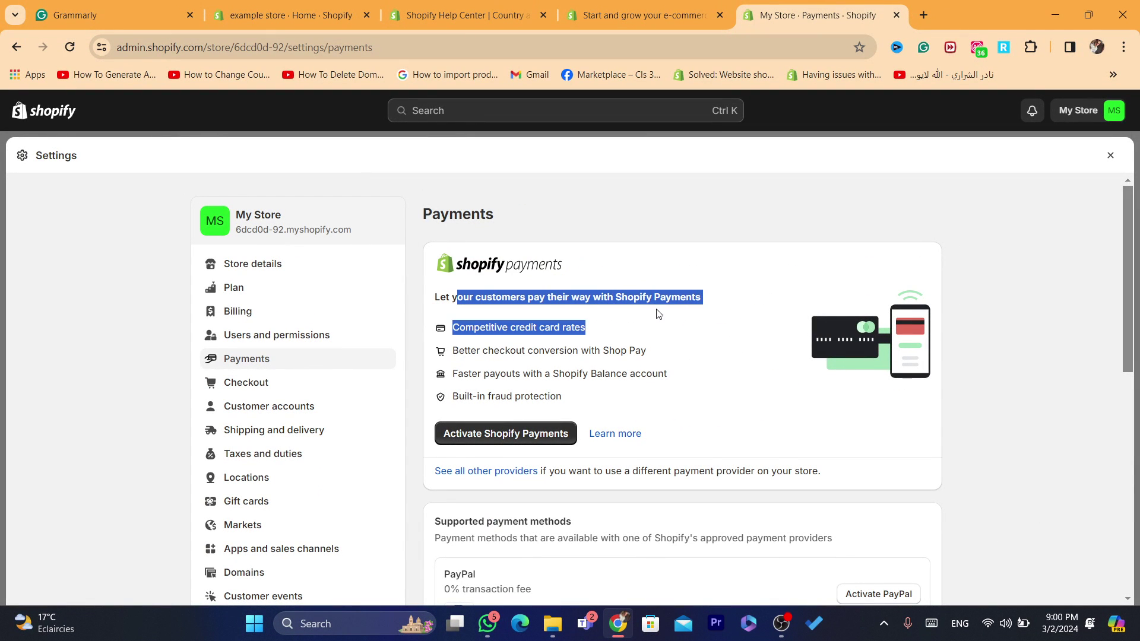
click(659, 315)
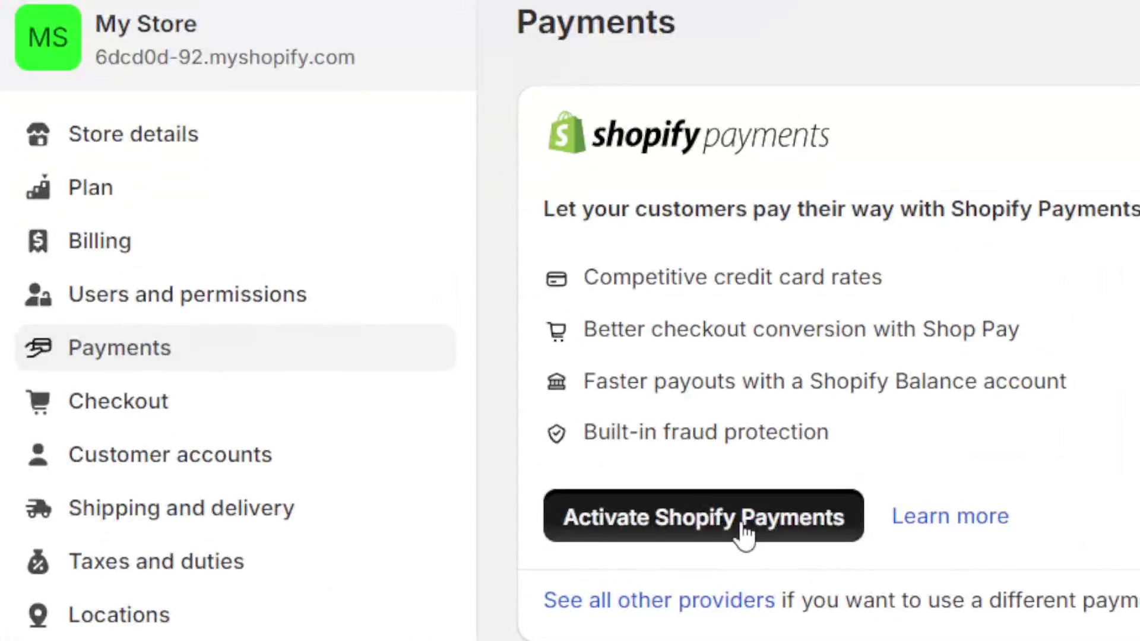
- Start activating Shopify Payments and set the business type to Individual/sole proprietor
click(741, 533)
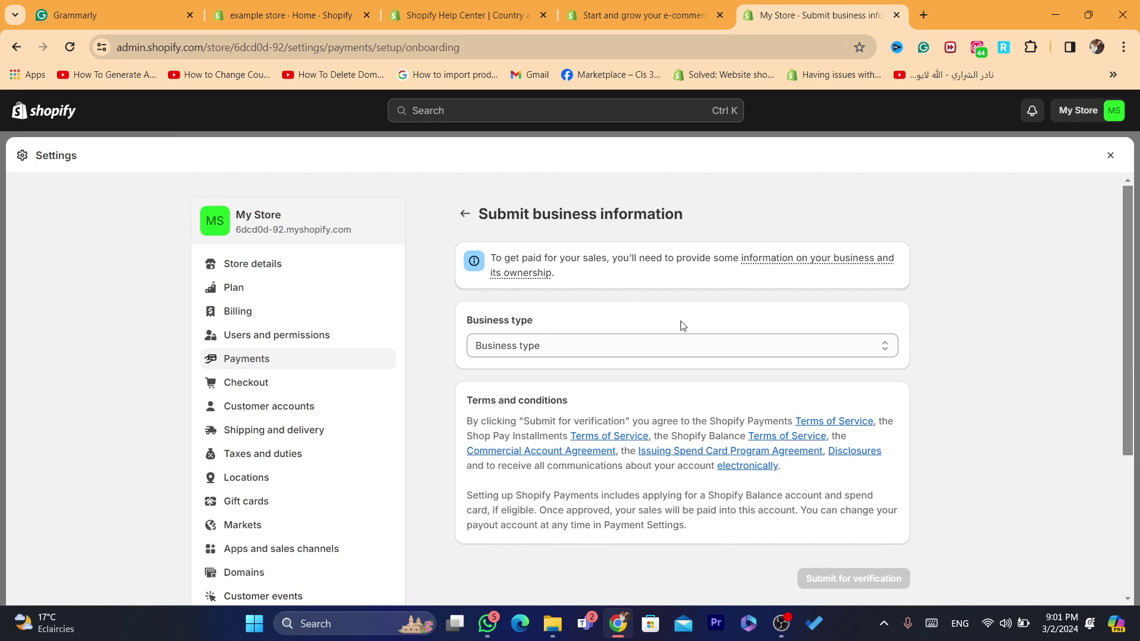
click(534, 343)
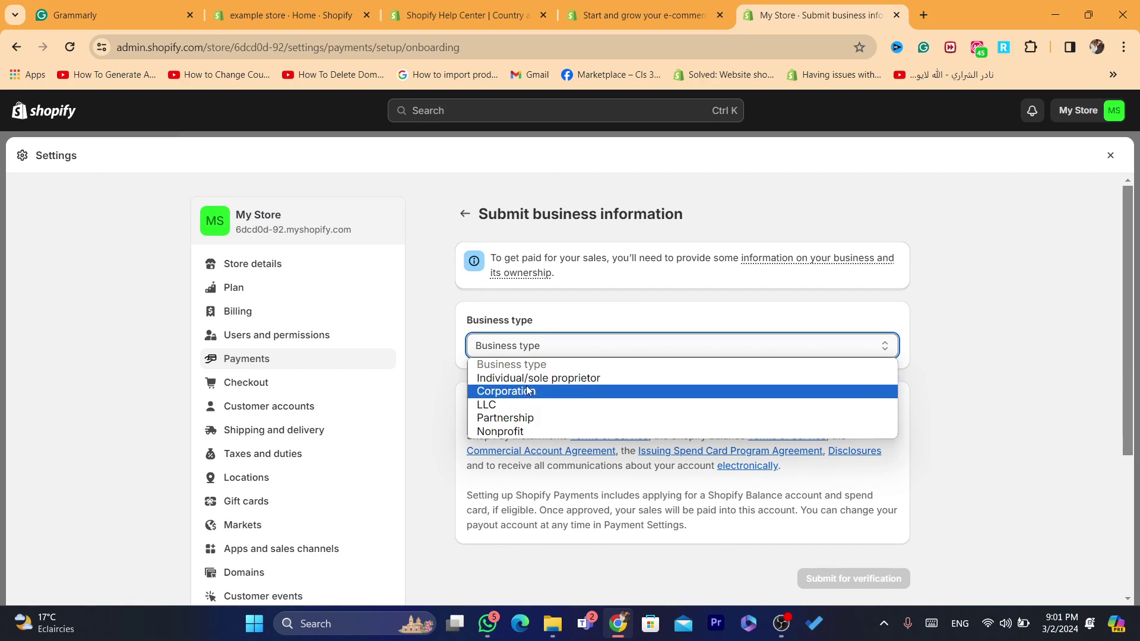
click(517, 379)
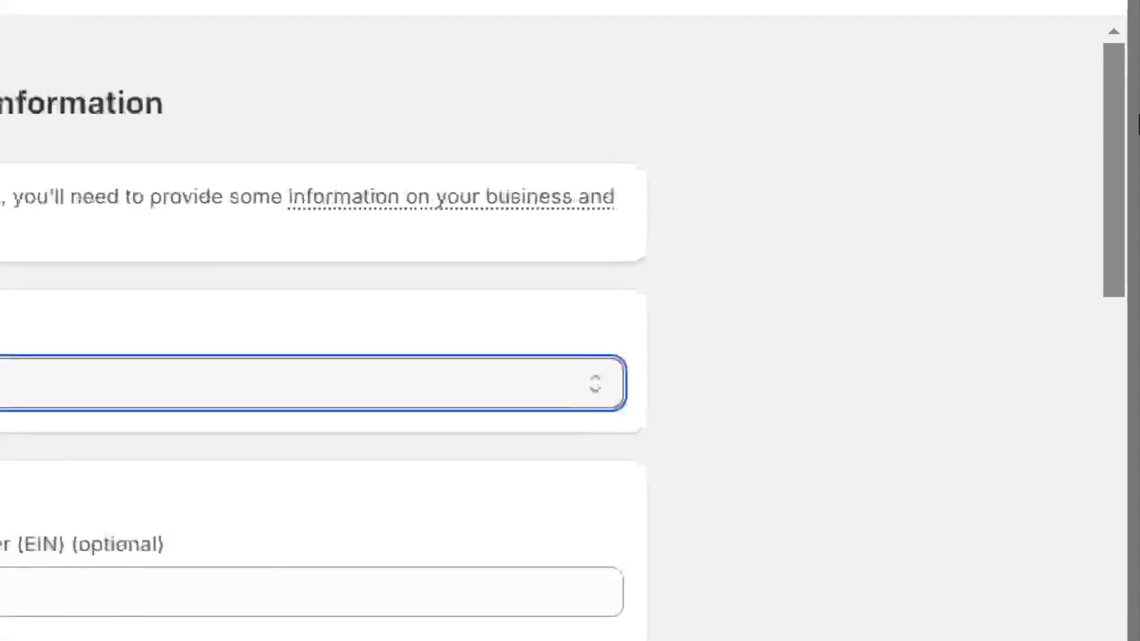
- Review the business details section, including the optional Employer Identification Number, street address and city fields
scroll(1128, 221, down, 3)
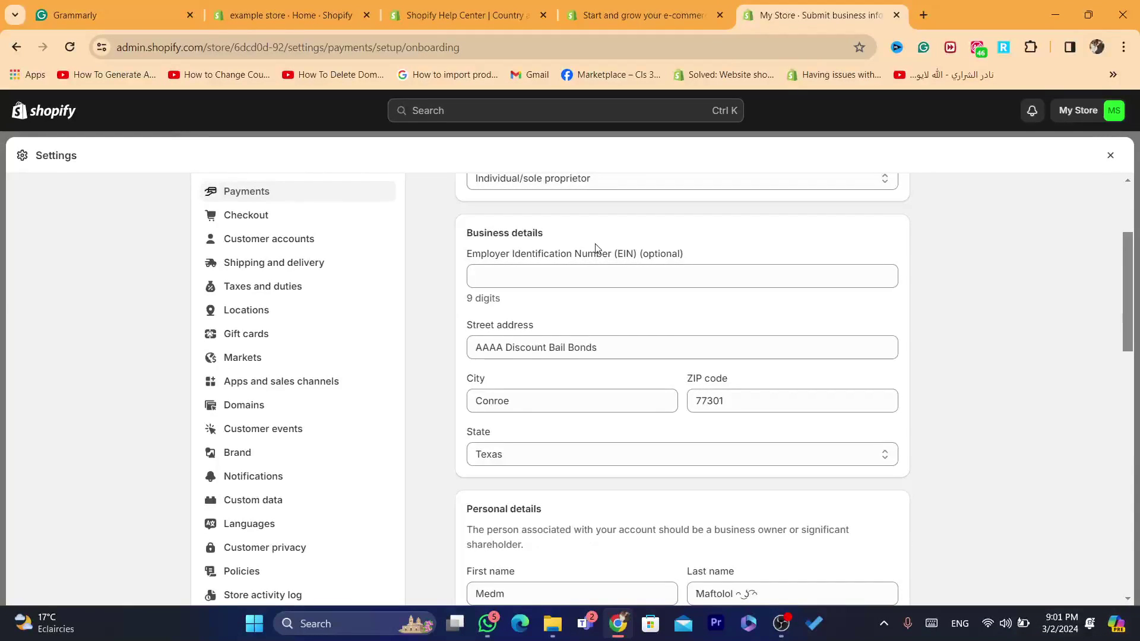
click(598, 273)
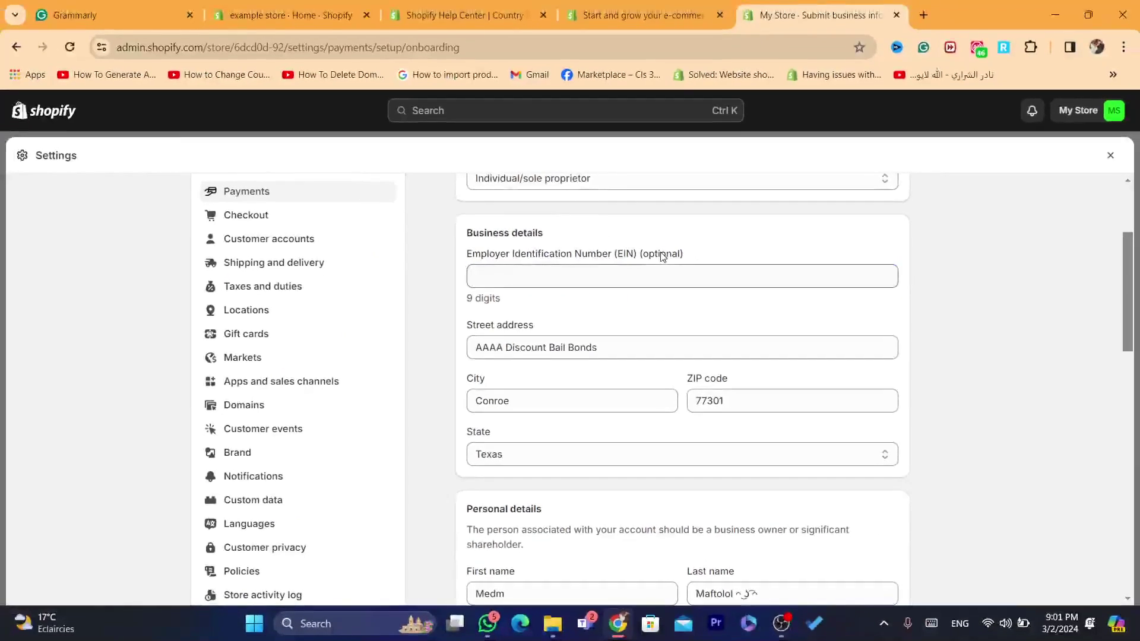
drag(668, 255, 504, 339)
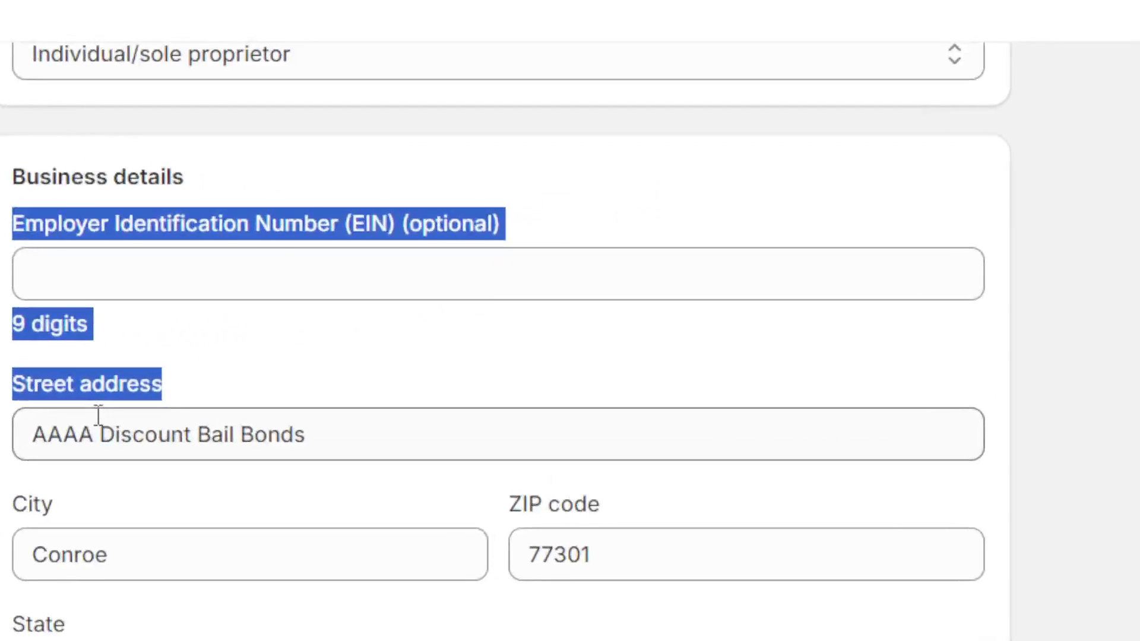
click(504, 344)
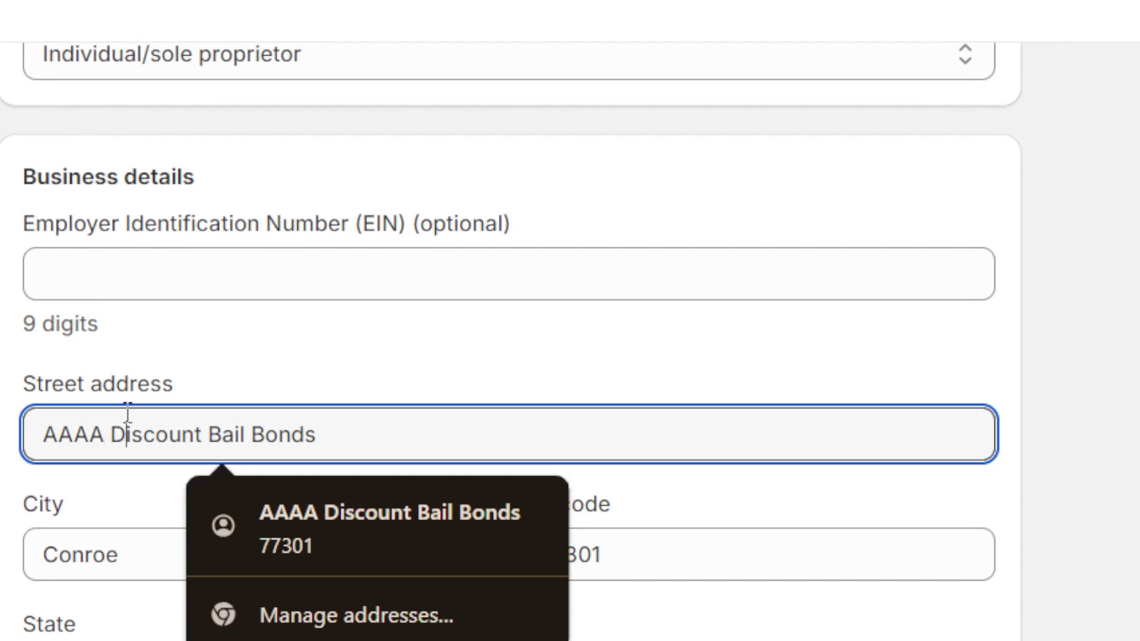
double_click(127, 416)
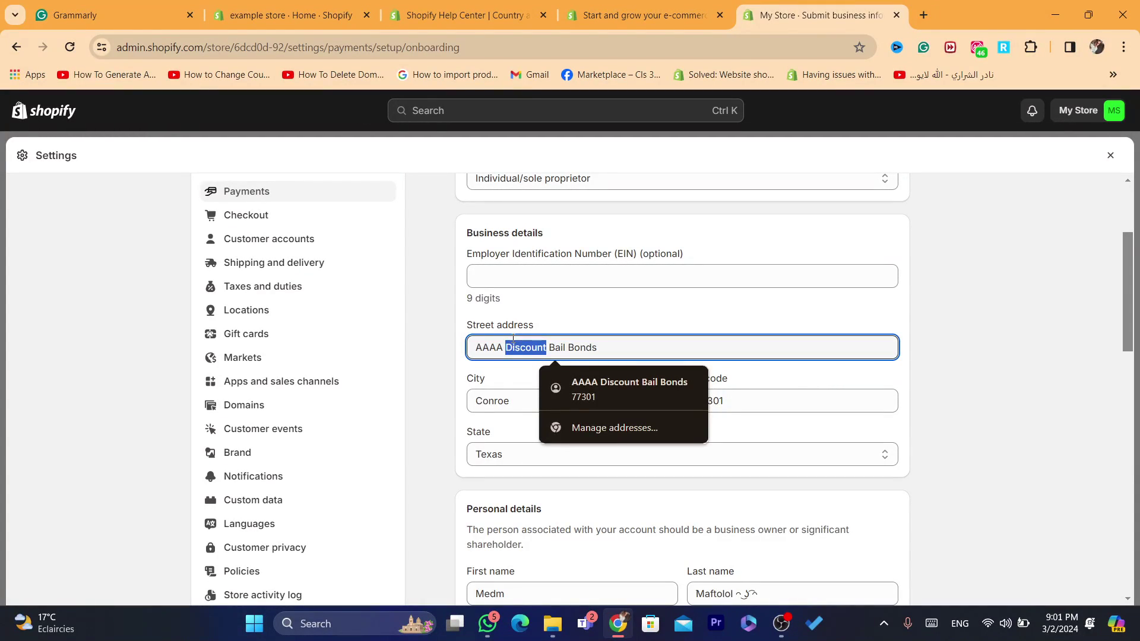
click(481, 397)
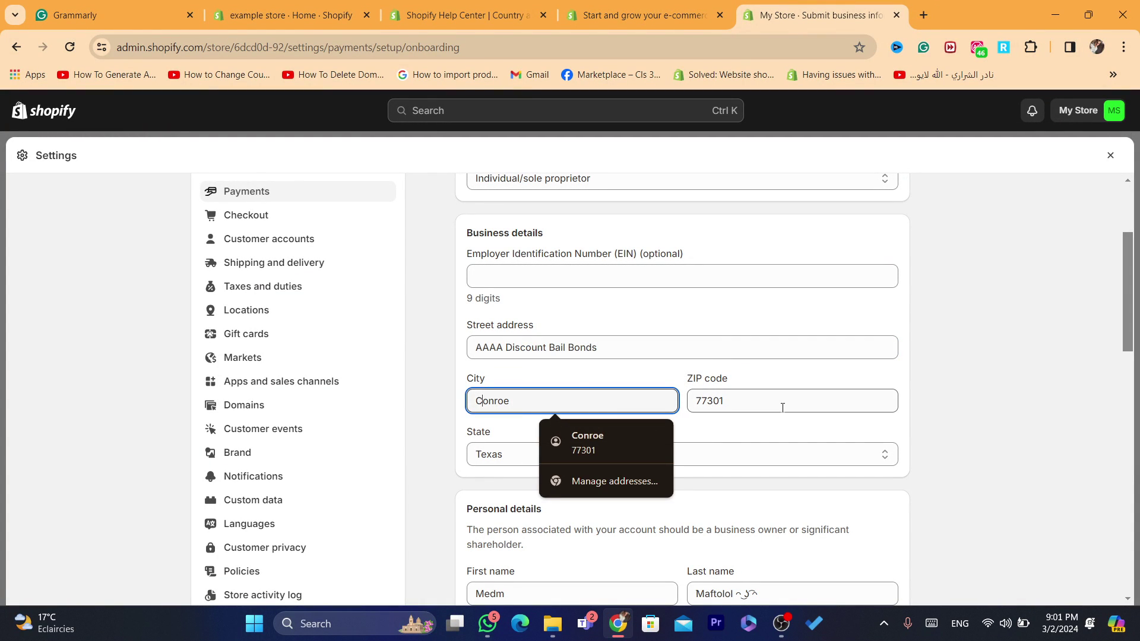
- Look through the personal details, product details and customer billing statement sections down to the terms and conditions
drag(1128, 286, 1129, 372)
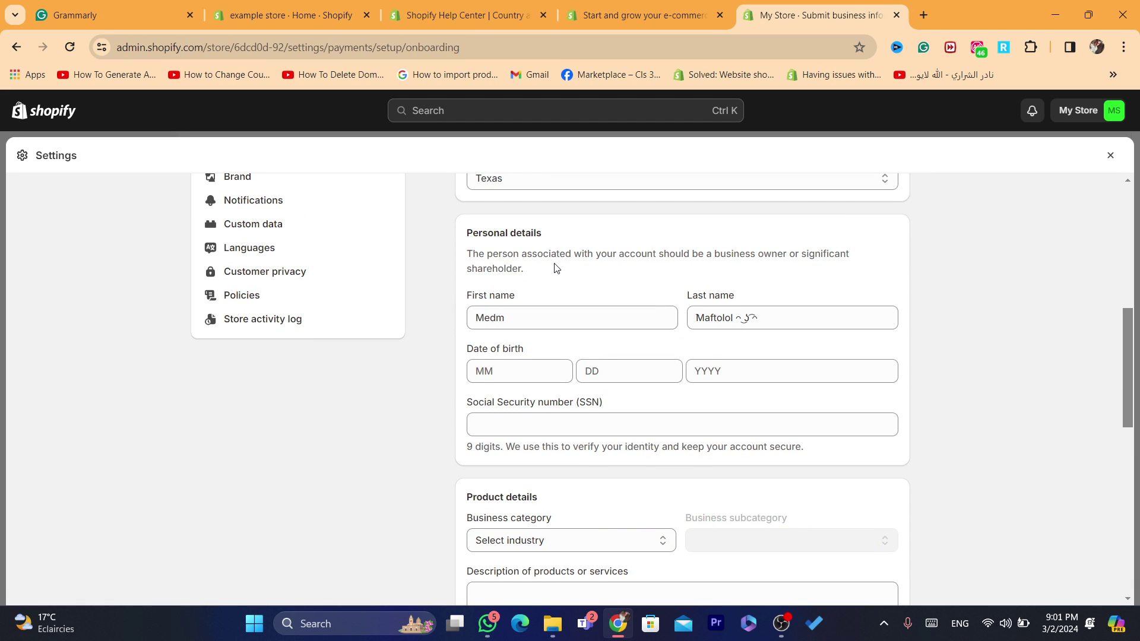
click(558, 320)
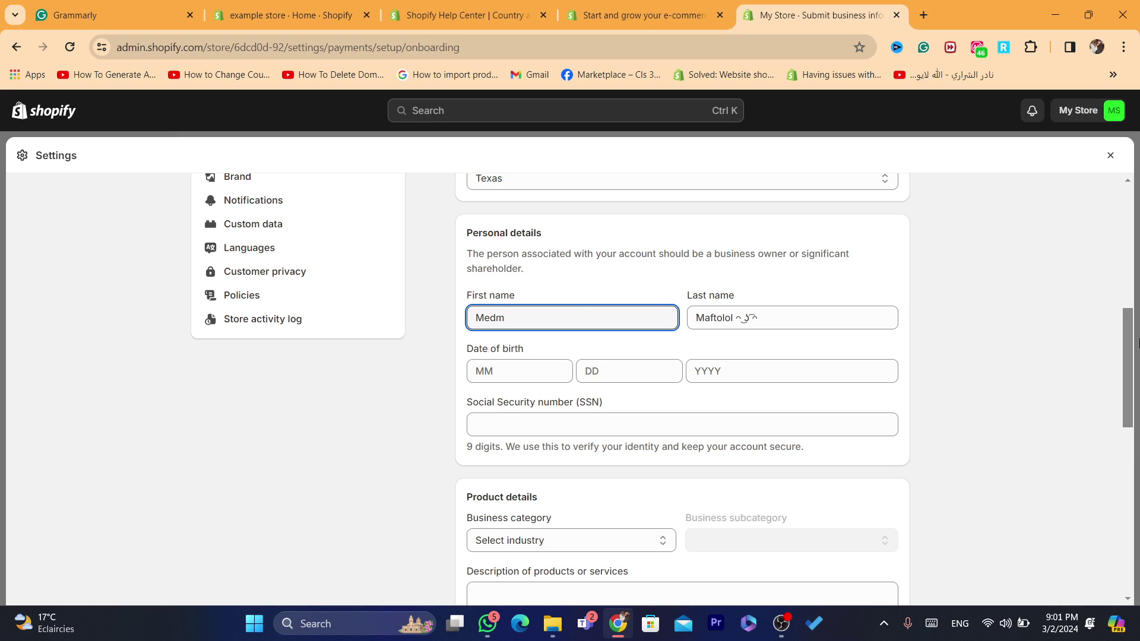
drag(1134, 339, 1134, 419)
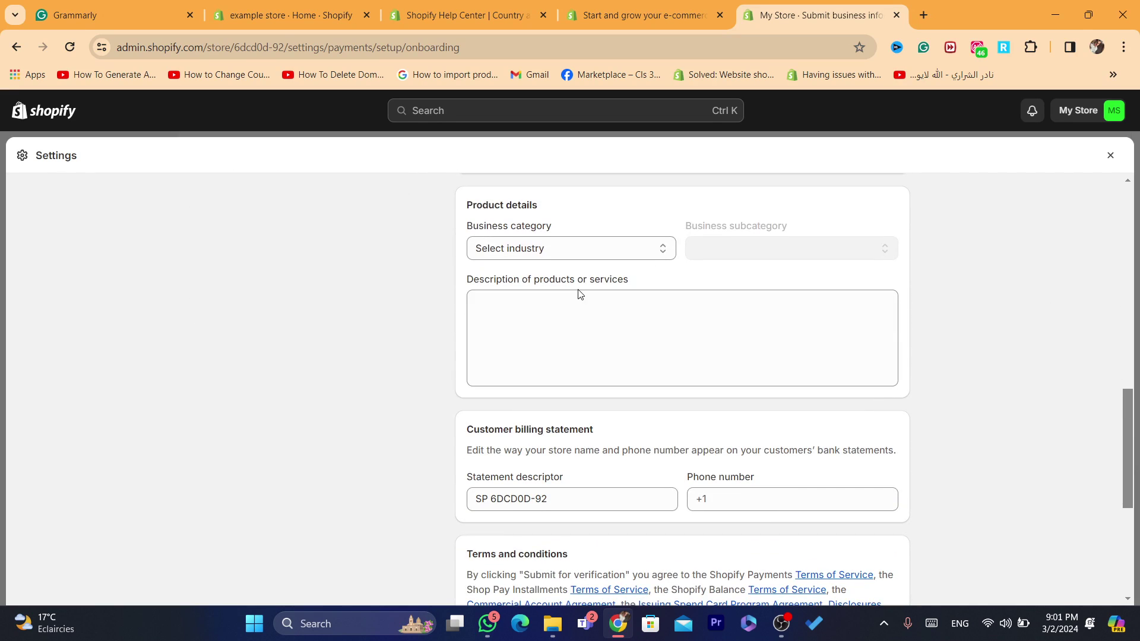
click(572, 377)
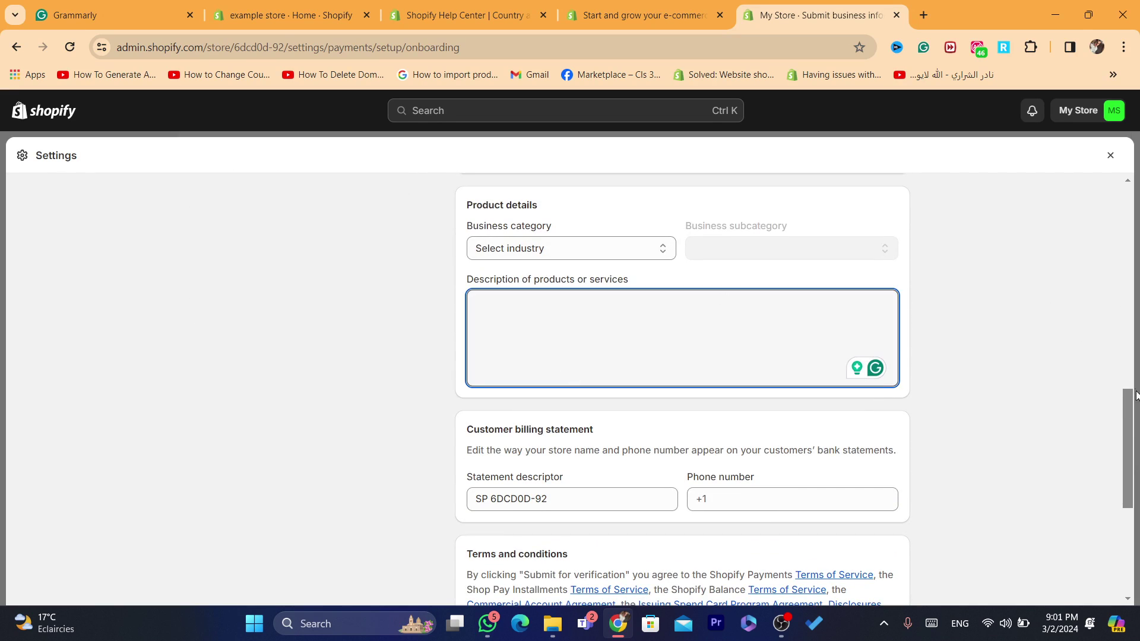
drag(1132, 437, 1138, 522)
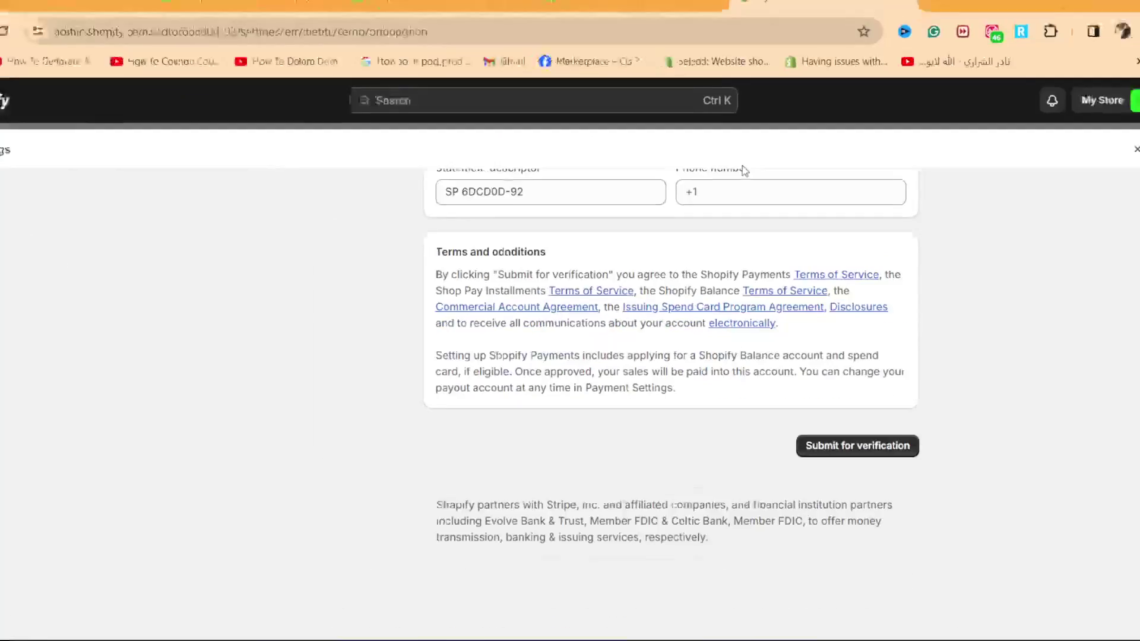
click(755, 190)
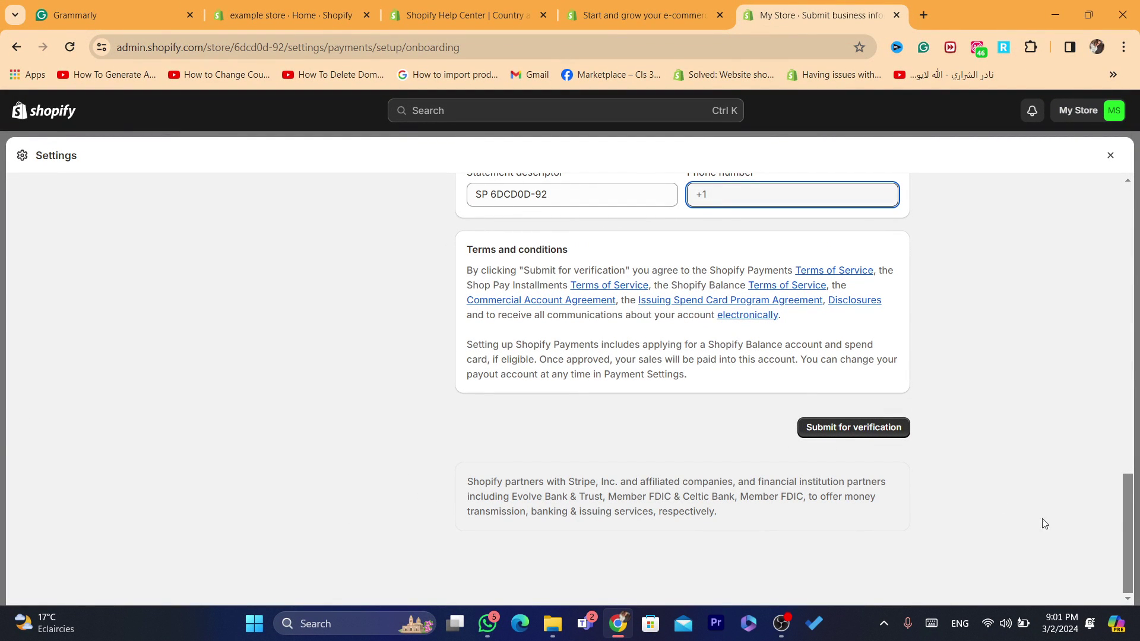
- Return to the beginning of the business information form and recheck its fields down to the Social Security number
click(1132, 524)
drag(1132, 523, 1101, 197)
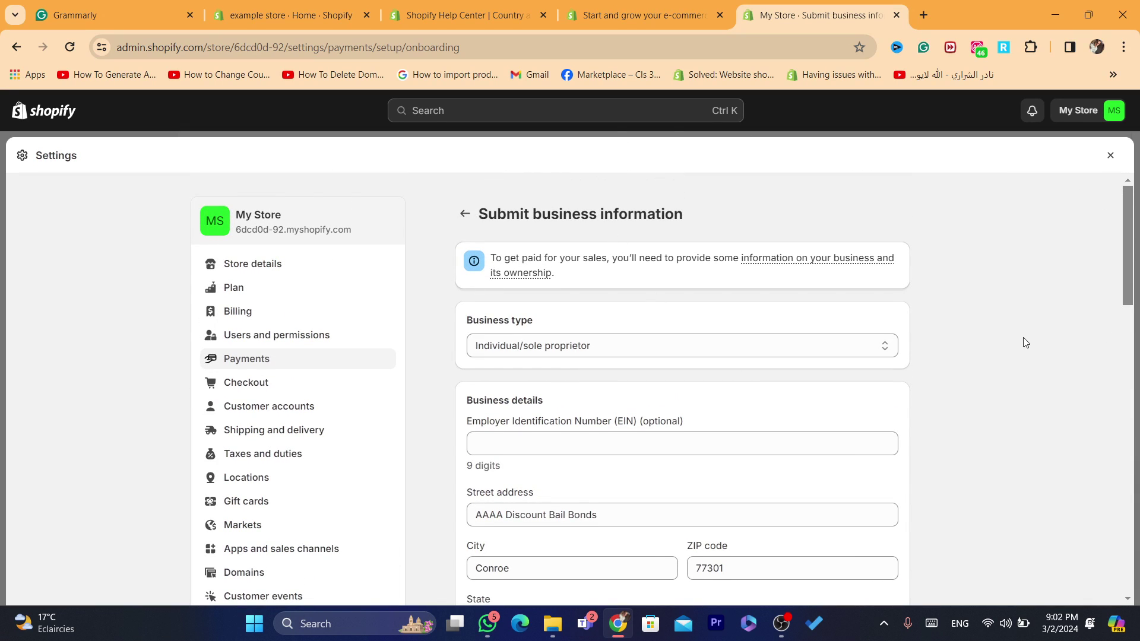
drag(1128, 241, 515, 248)
drag(1123, 246, 808, 216)
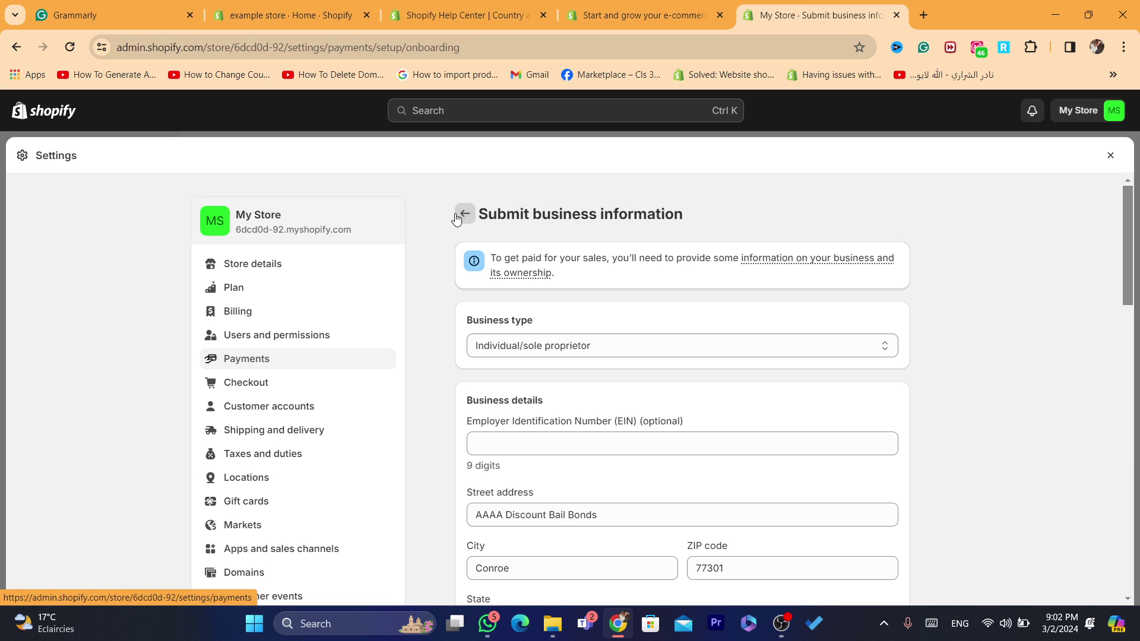
drag(1131, 245, 1137, 299)
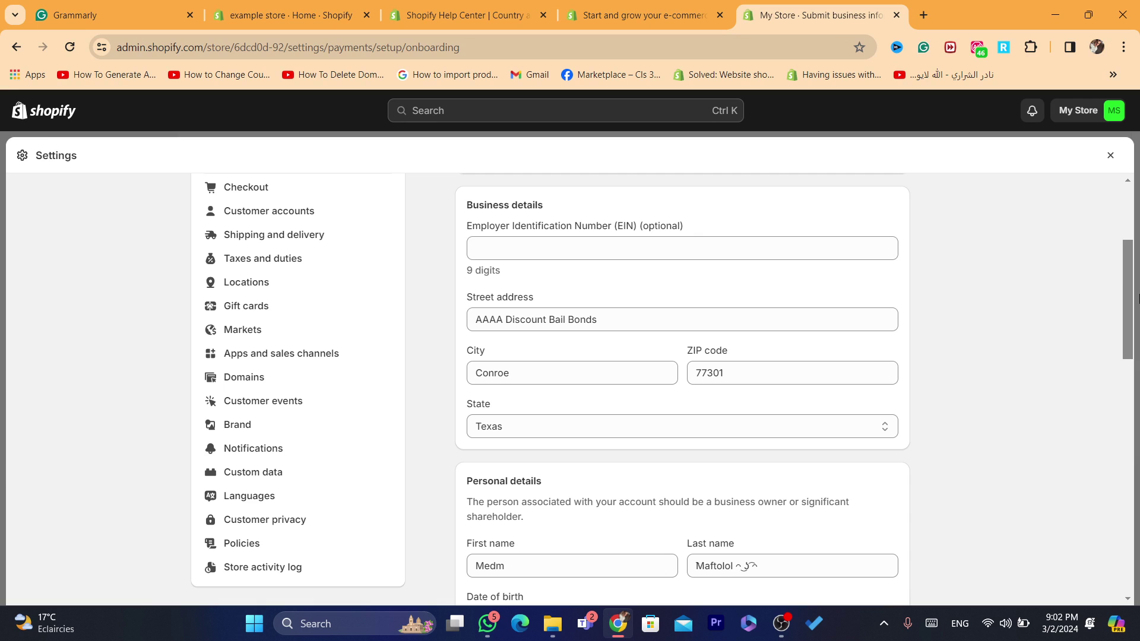
drag(1137, 299, 1128, 416)
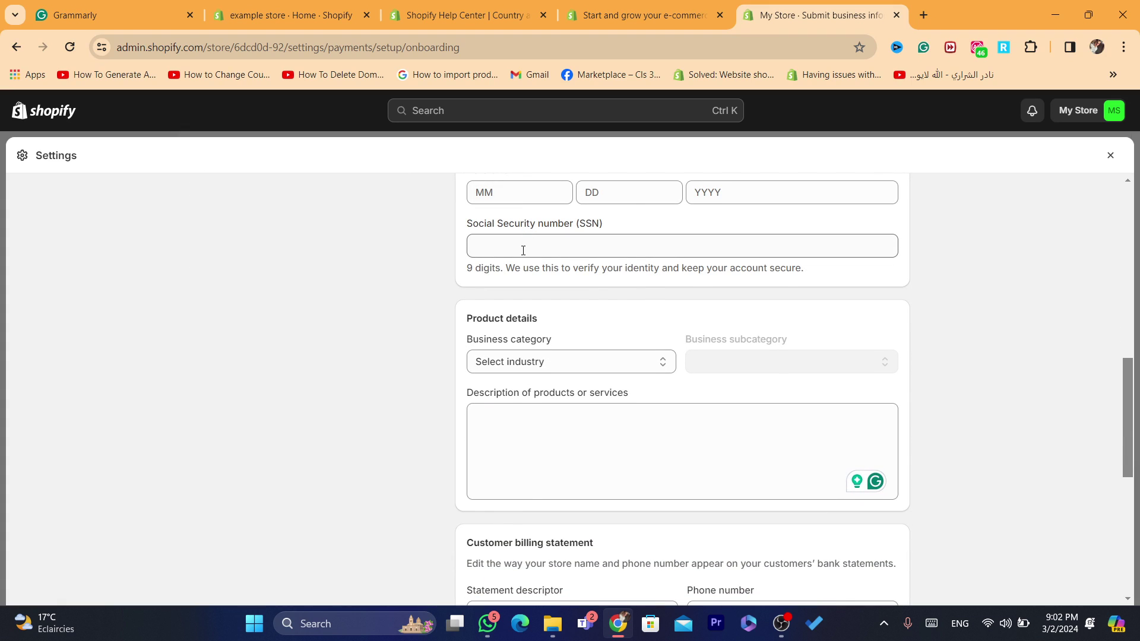
click(498, 240)
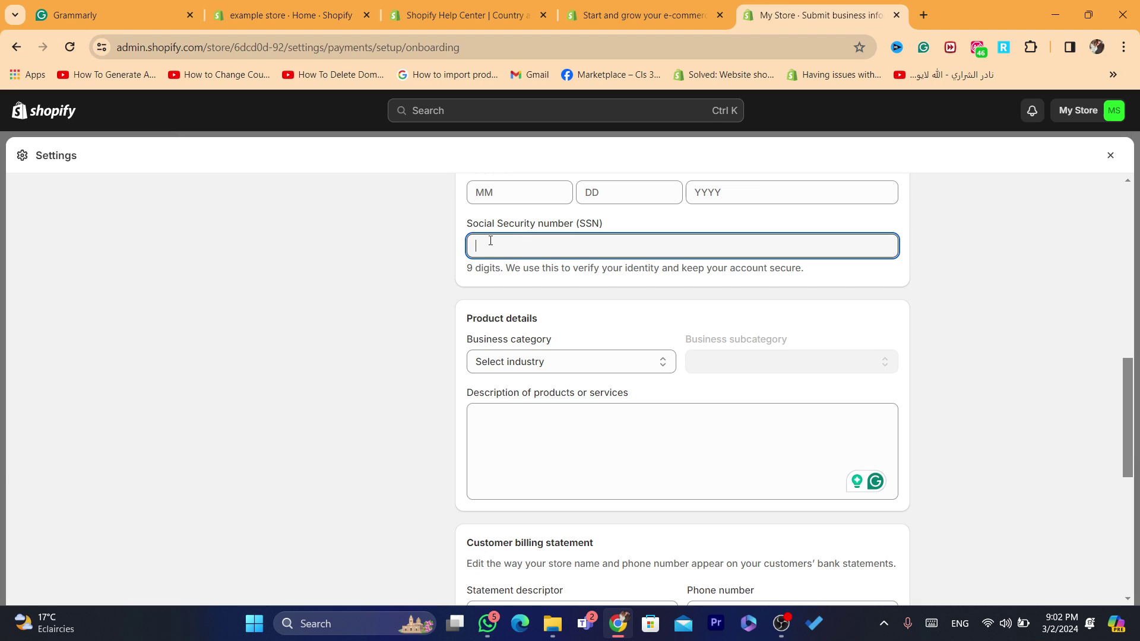
- Check the products or services description, the billing statement phone number field and the verification terms
scroll(1128, 375, down, 2)
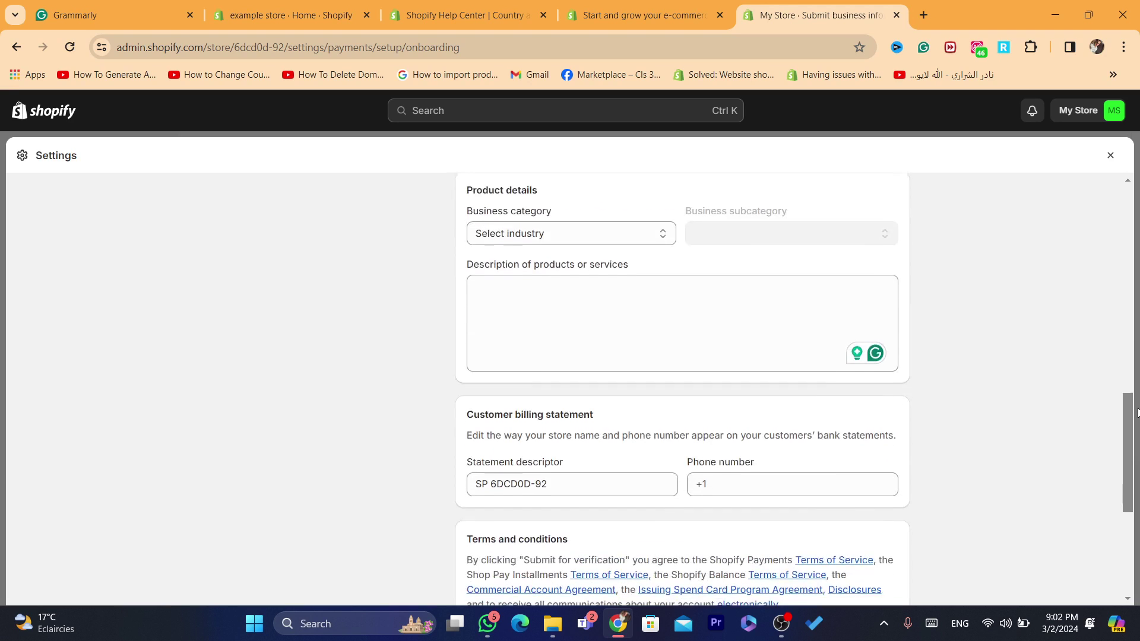
click(598, 285)
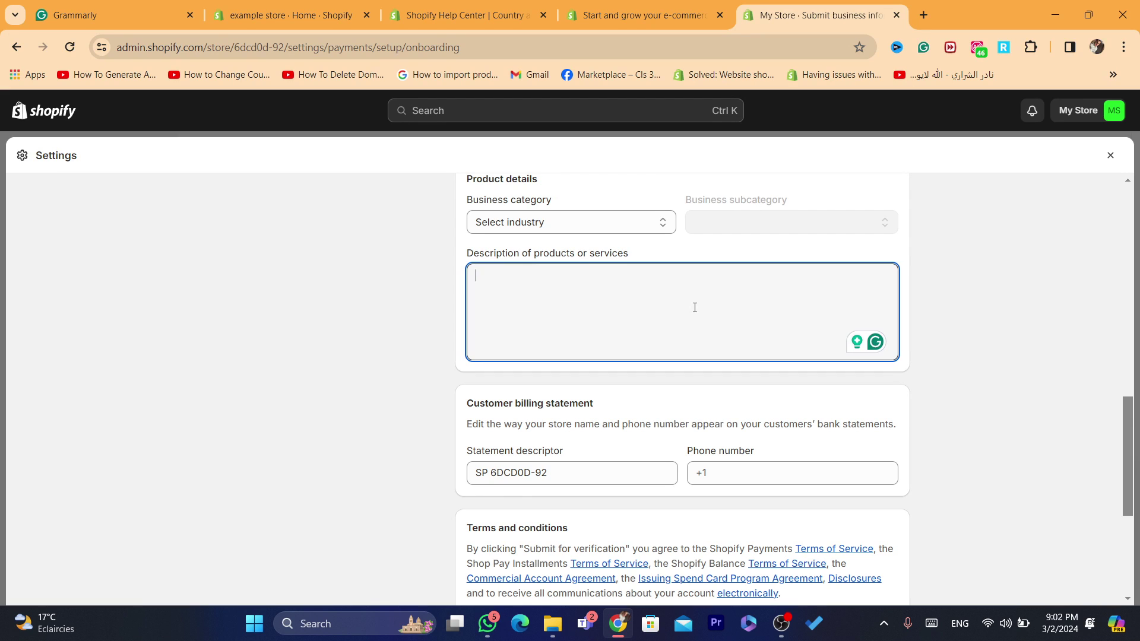
scroll(1128, 417, down, 3)
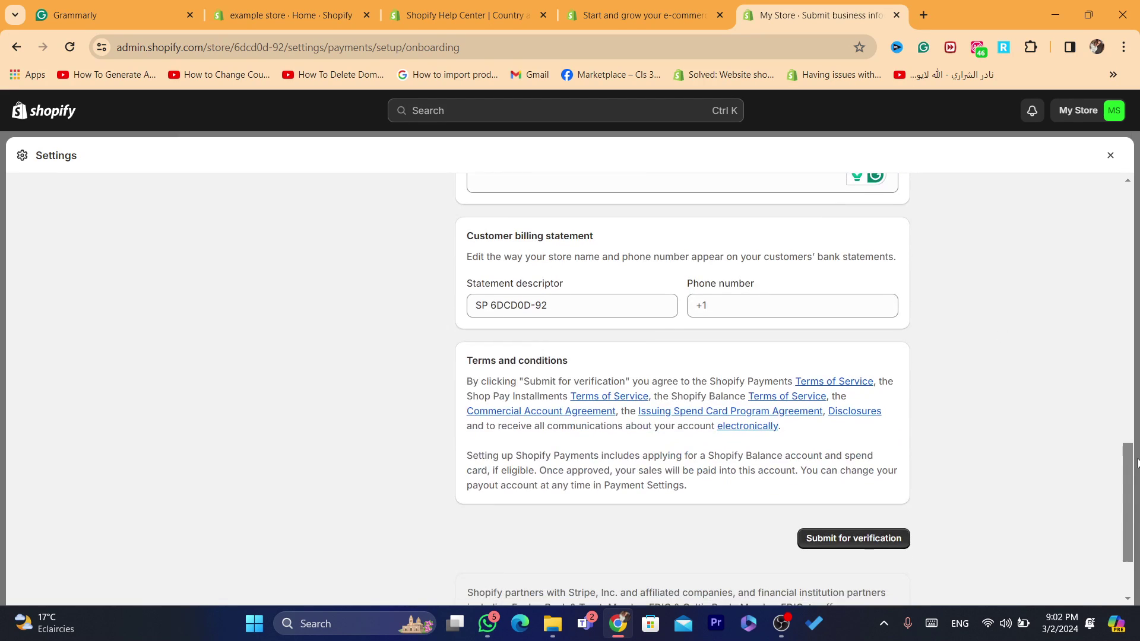
click(765, 305)
key(Tab)
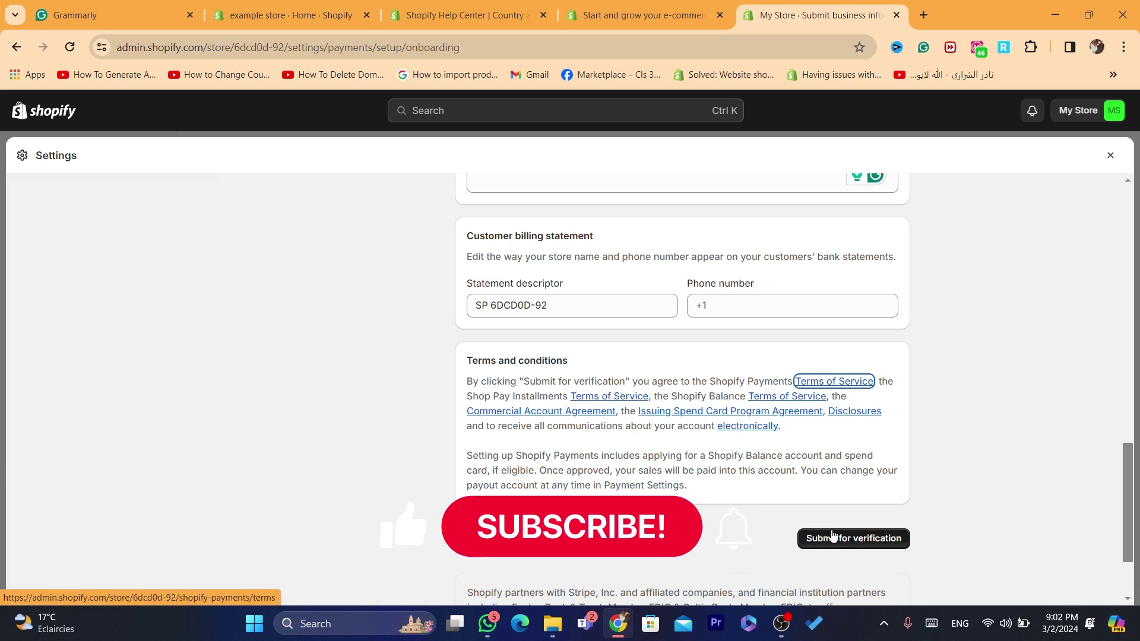